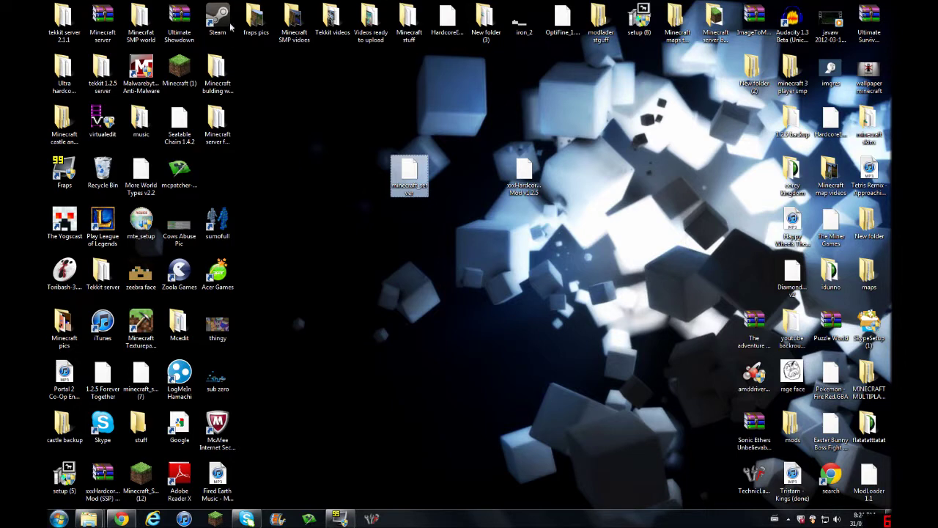
{"action": "left_click", "coordinate": [446, 177]}
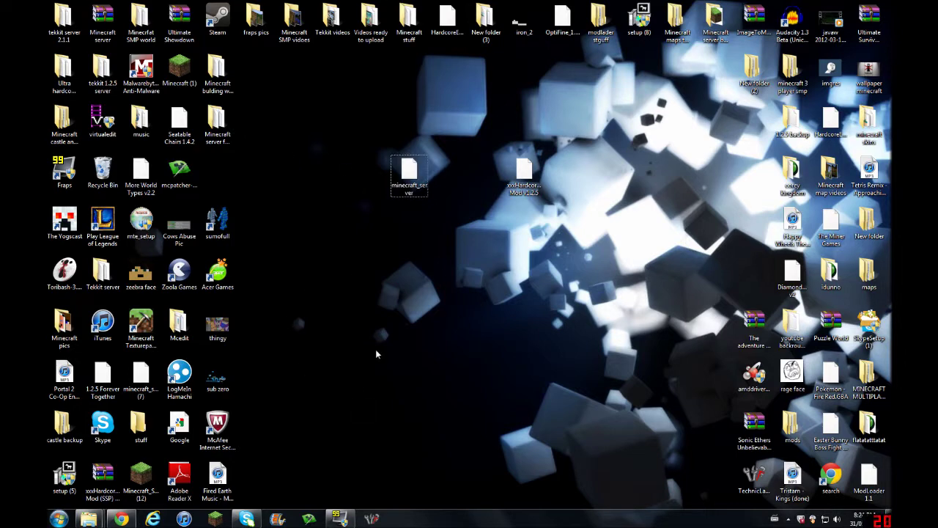
{"action": "left_click", "coordinate": [533, 174]}
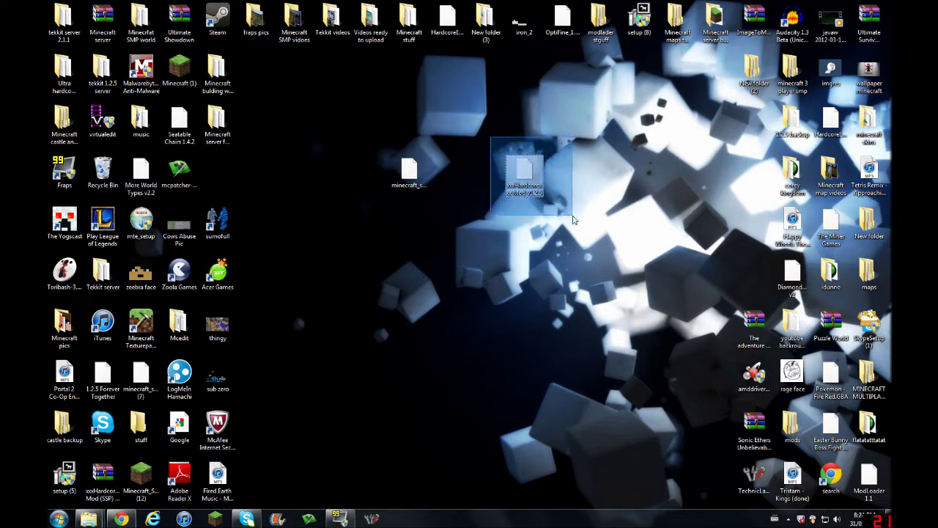
{"action": "left_click", "coordinate": [474, 129]}
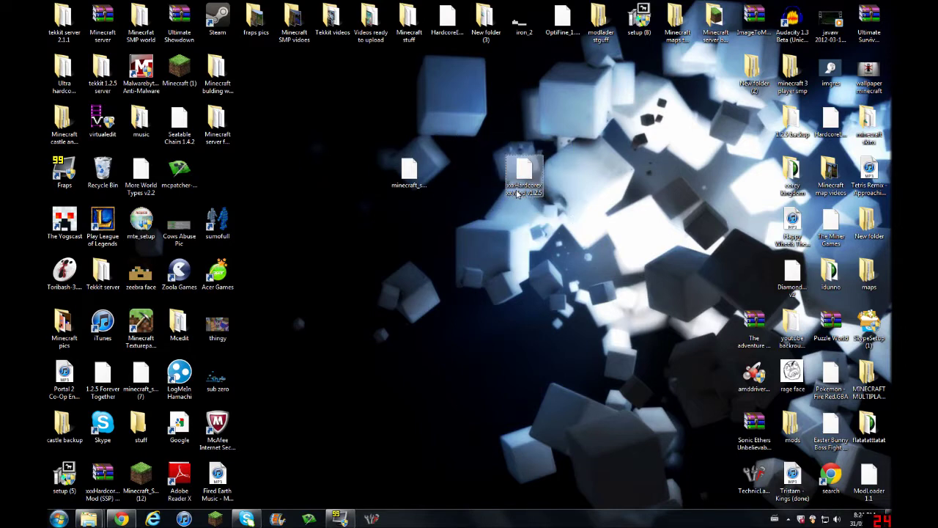
{"action": "left_click", "coordinate": [417, 171]}
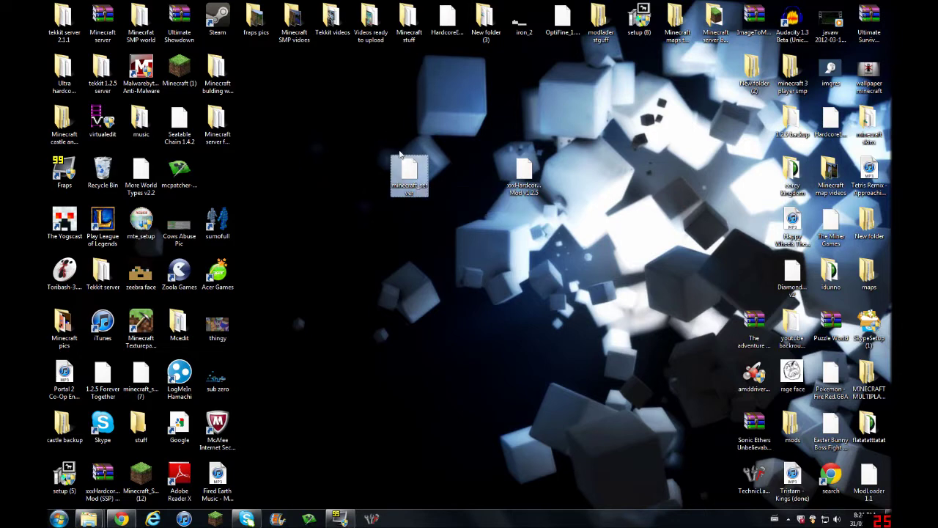
{"action": "left_click_drag", "start_coordinate": [358, 110], "coordinate": [430, 198]}
{"action": "left_click", "coordinate": [433, 216]}
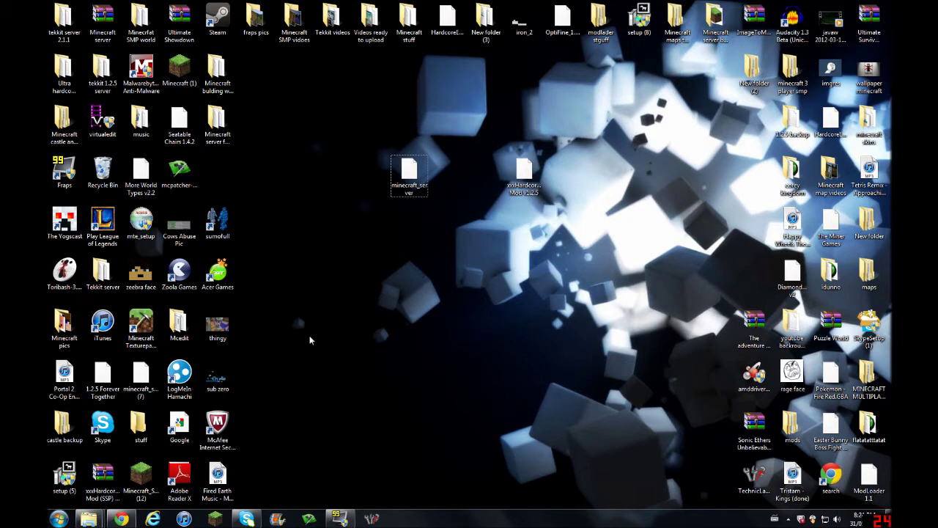
Open the %appdata% Roaming folder and browse into .minecraft and its bin folder
{"action": "left_click", "coordinate": [59, 519]}
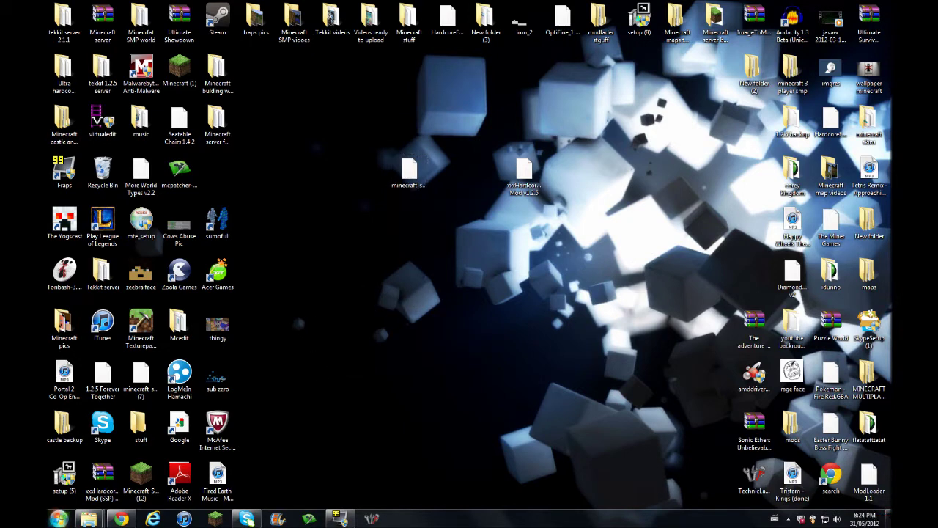
{"action": "type", "text": "%"}
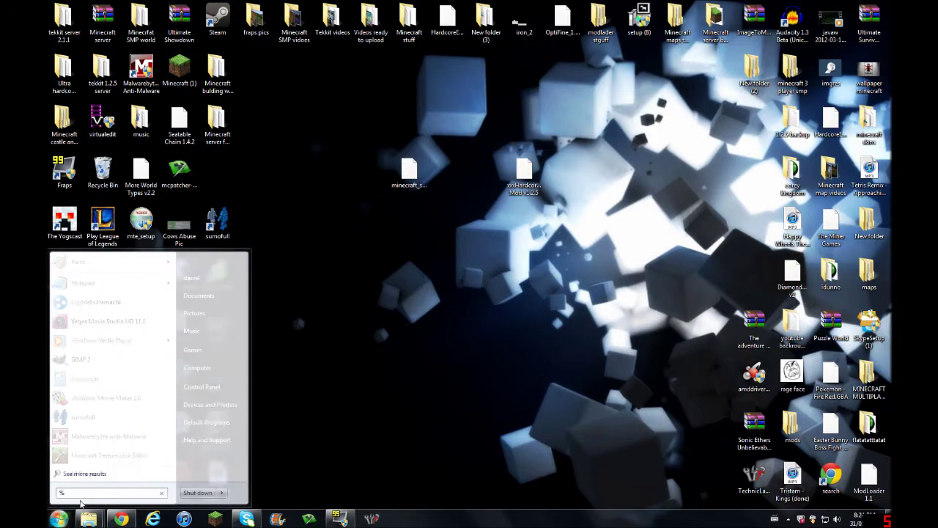
{"action": "type", "text": "appdata%"}
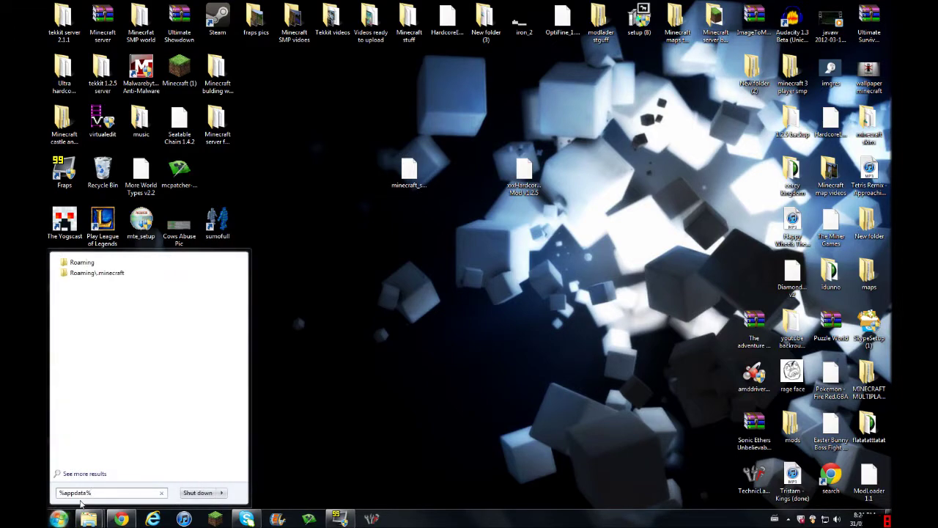
{"action": "key", "text": "Return"}
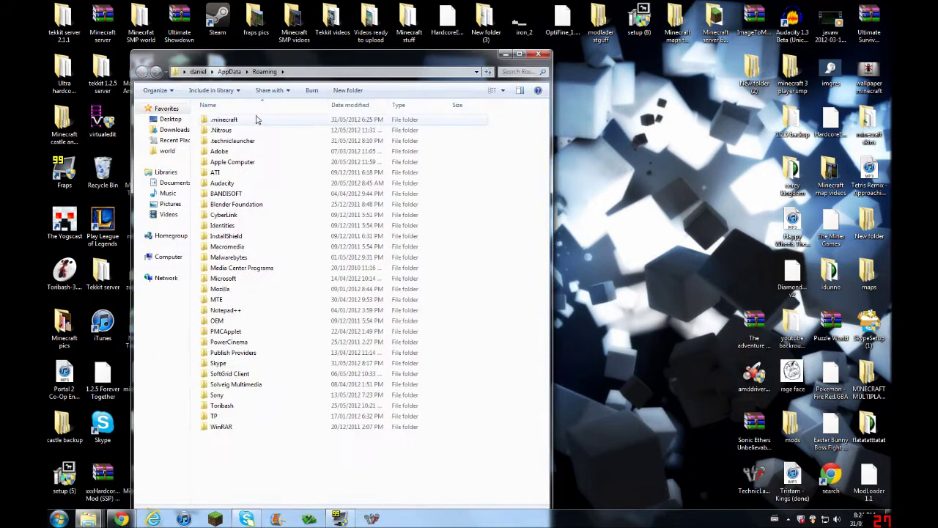
{"action": "double_click", "coordinate": [252, 119]}
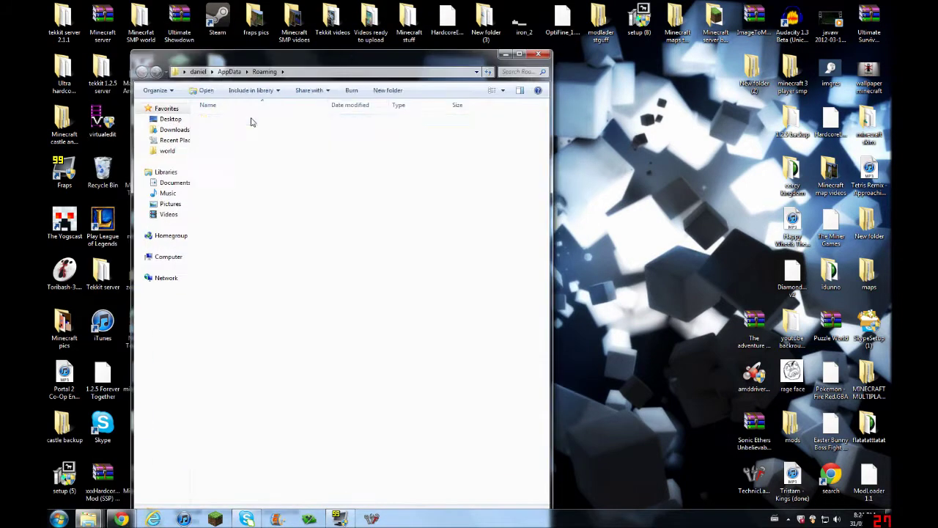
{"action": "double_click", "coordinate": [221, 120]}
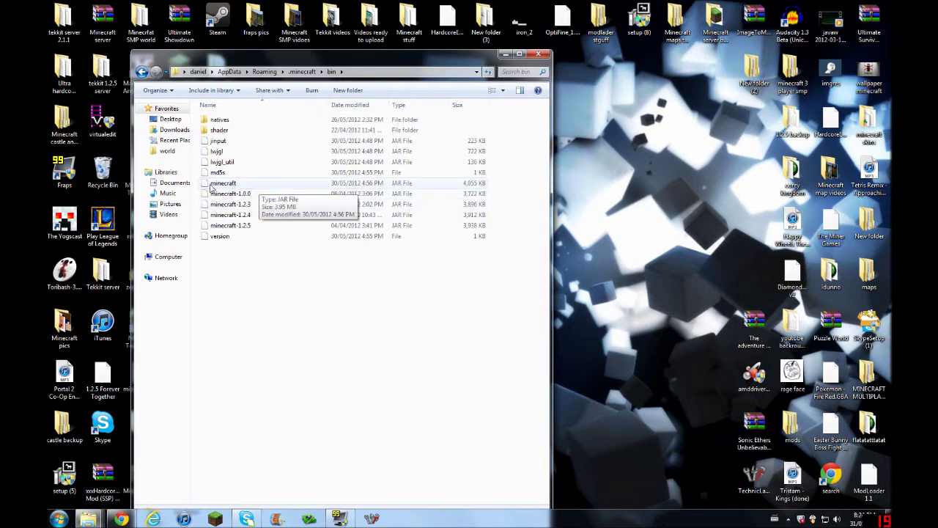
Open minecraft.jar from the bin folder as a 7-Zip archive and dock its window to the left half of the screen
{"action": "right_click", "coordinate": [212, 187]}
{"action": "mouse_move", "coordinate": [227, 203]}
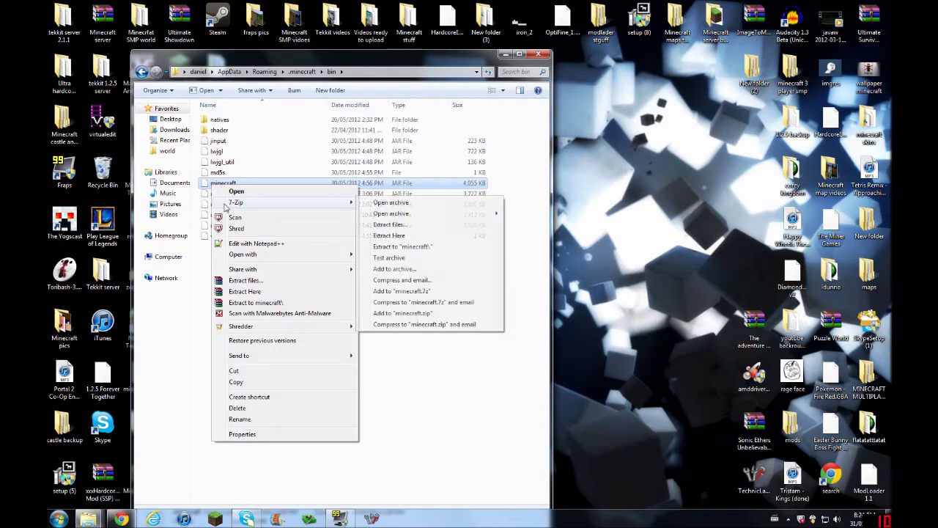
{"action": "left_click", "coordinate": [391, 202]}
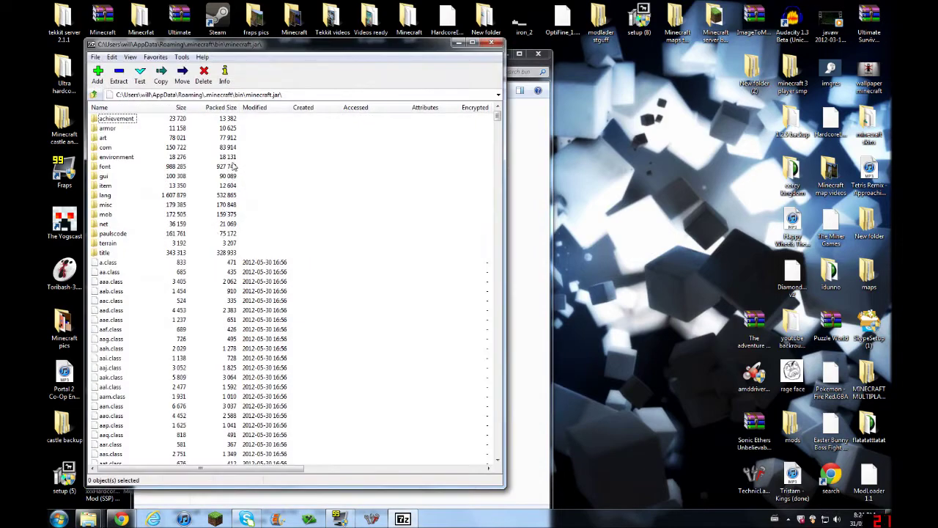
{"action": "left_click_drag", "start_coordinate": [209, 48], "coordinate": [47, 73]}
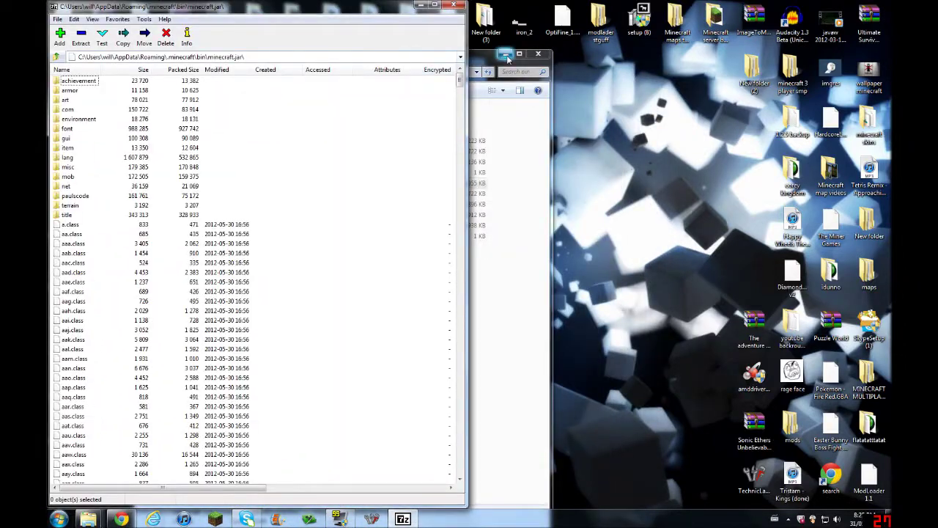
Open the desktop's xxxHardcorexxx Mod v1.2.5 zip in 7-Zip and dock its window beside the minecraft.jar archive
{"action": "left_click_drag", "start_coordinate": [526, 187], "coordinate": [666, 167]}
{"action": "right_click", "coordinate": [665, 166]}
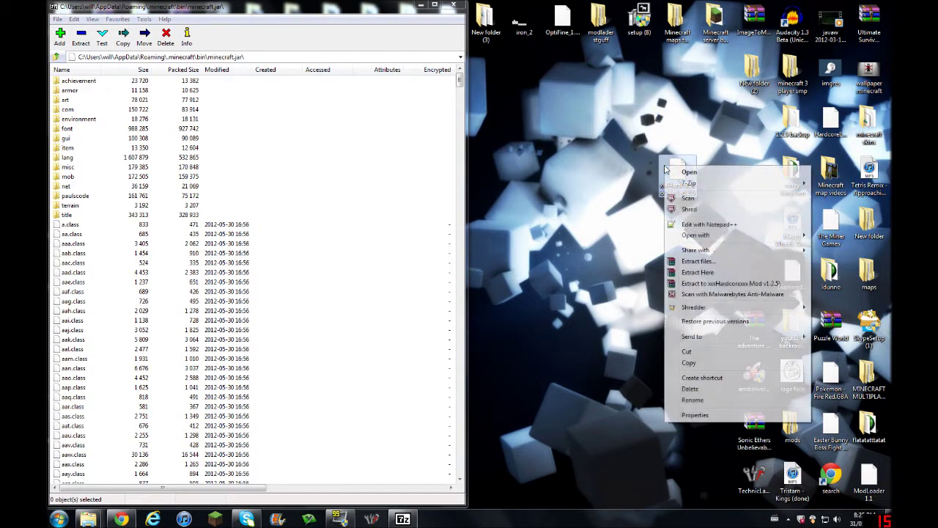
{"action": "mouse_move", "coordinate": [702, 187]}
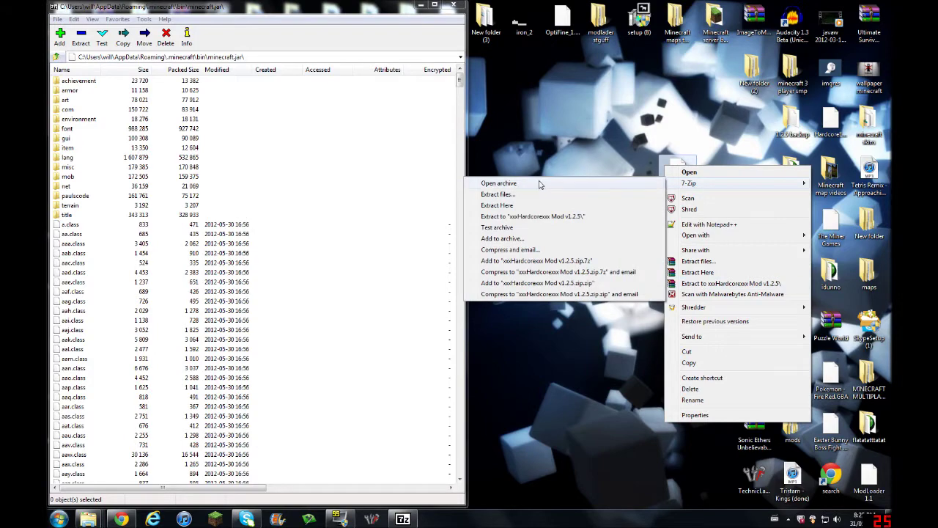
{"action": "left_click", "coordinate": [540, 184]}
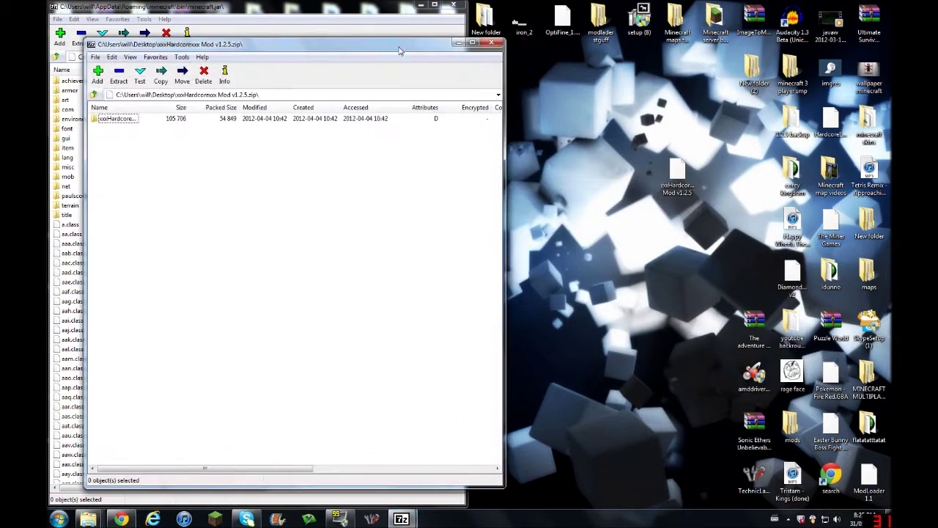
{"action": "left_click_drag", "start_coordinate": [399, 49], "coordinate": [890, 132]}
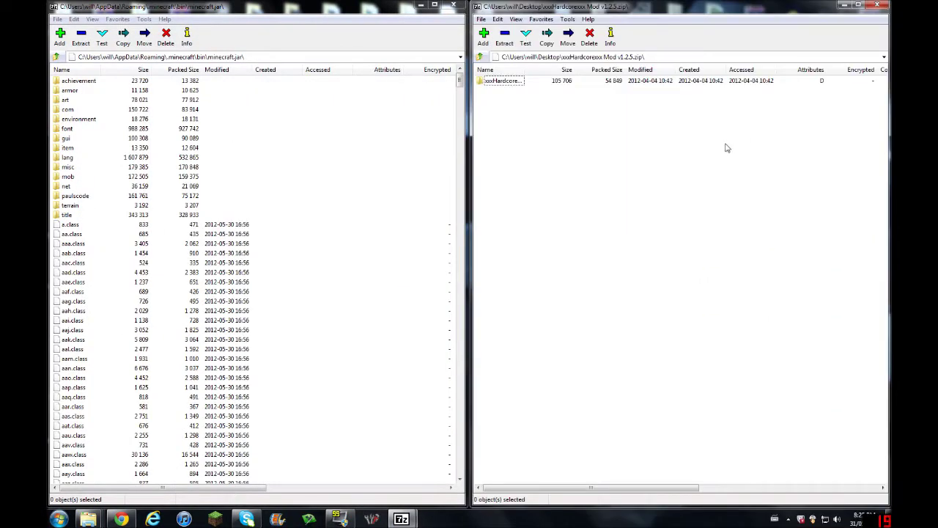
Look inside the SMP folder of the mod archive, and return to open the xxxHardcorexxx Mod (SSP) v1.2.5 folder
{"action": "double_click", "coordinate": [485, 82]}
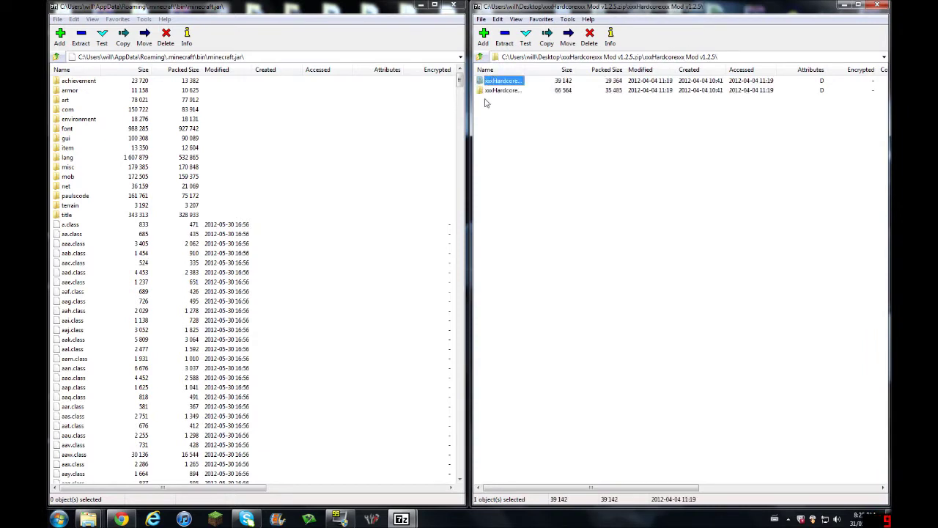
{"action": "left_click", "coordinate": [489, 107]}
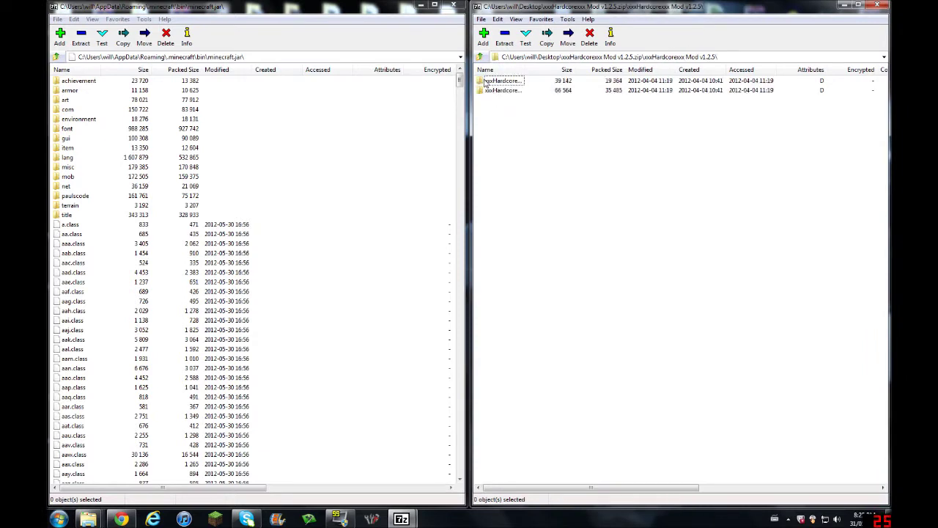
{"action": "double_click", "coordinate": [486, 81]}
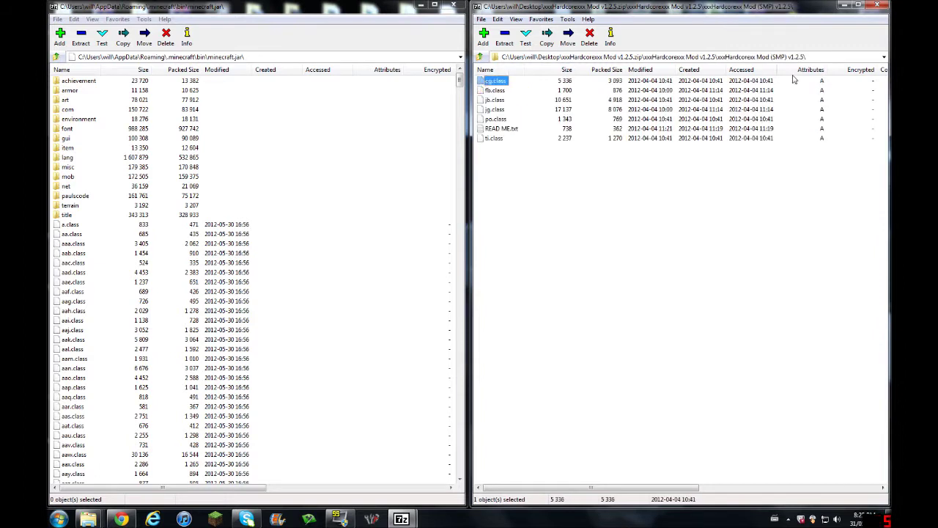
{"action": "left_click", "coordinate": [479, 57]}
{"action": "double_click", "coordinate": [488, 89]}
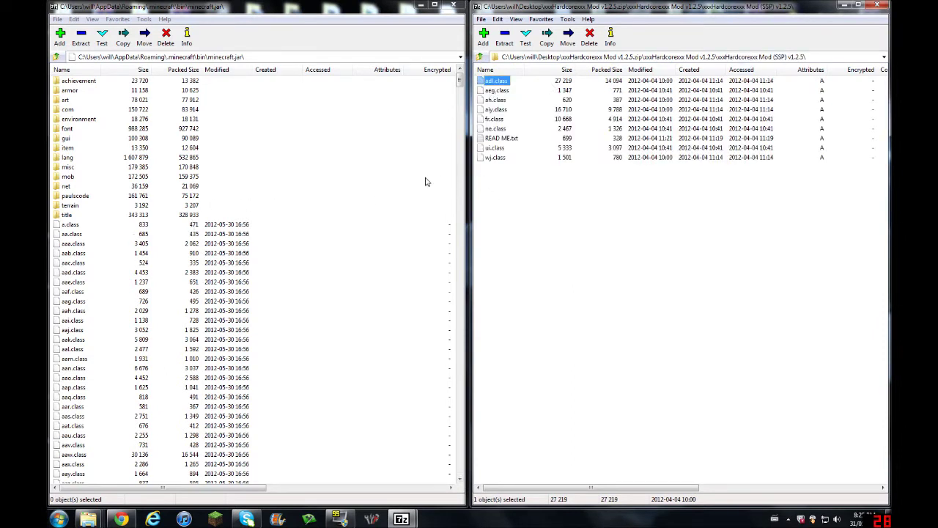
Copy all files of the mod's SSP folder into minecraft.jar and close the archive windows
{"action": "left_click_drag", "start_coordinate": [483, 172], "coordinate": [119, 318]}
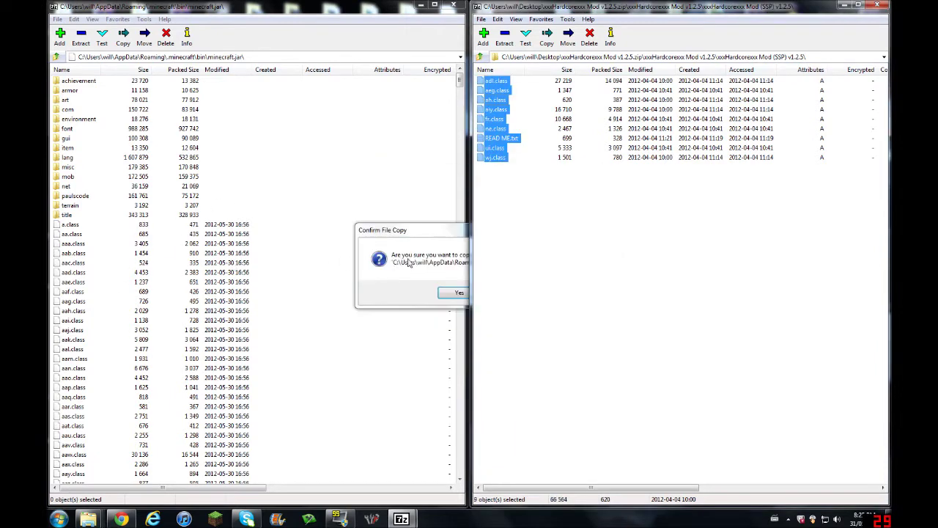
{"action": "left_click", "coordinate": [452, 290]}
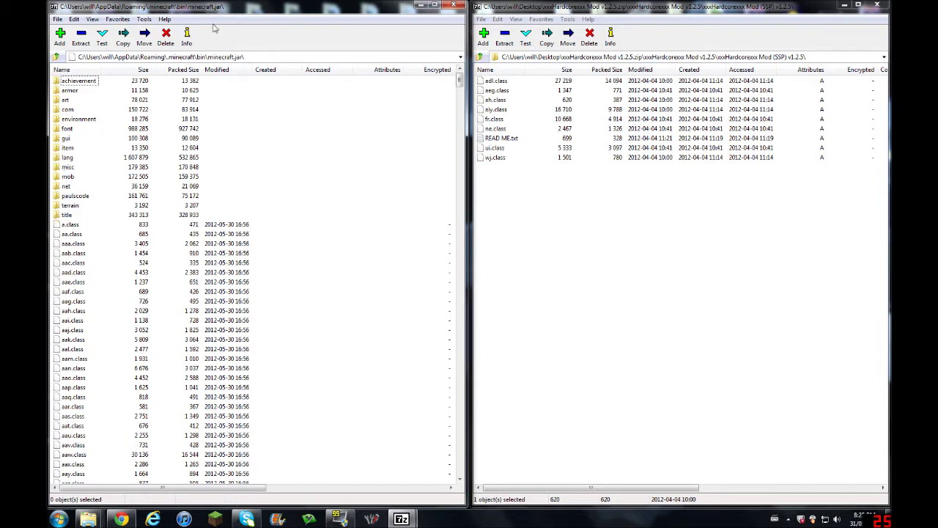
{"action": "left_click", "coordinate": [458, 6]}
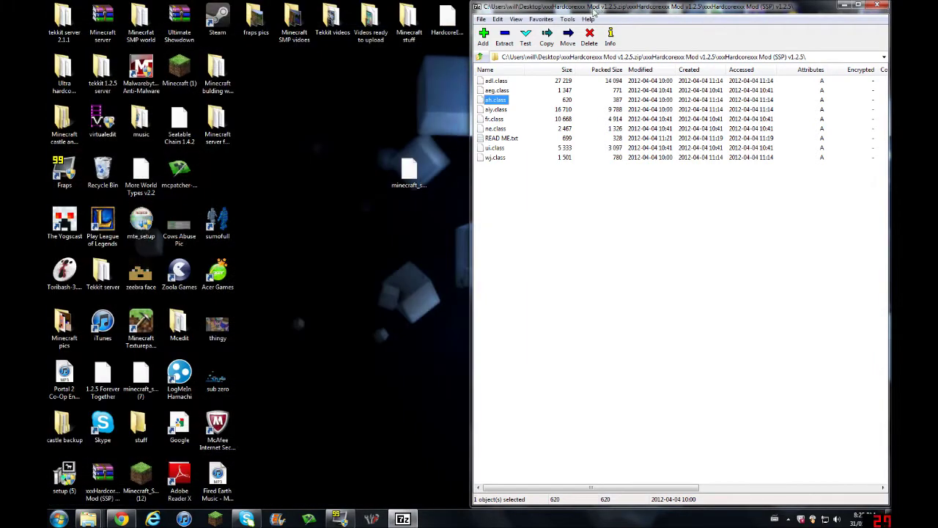
{"action": "left_click_drag", "start_coordinate": [593, 11], "coordinate": [356, 108]}
{"action": "left_click", "coordinate": [631, 99]}
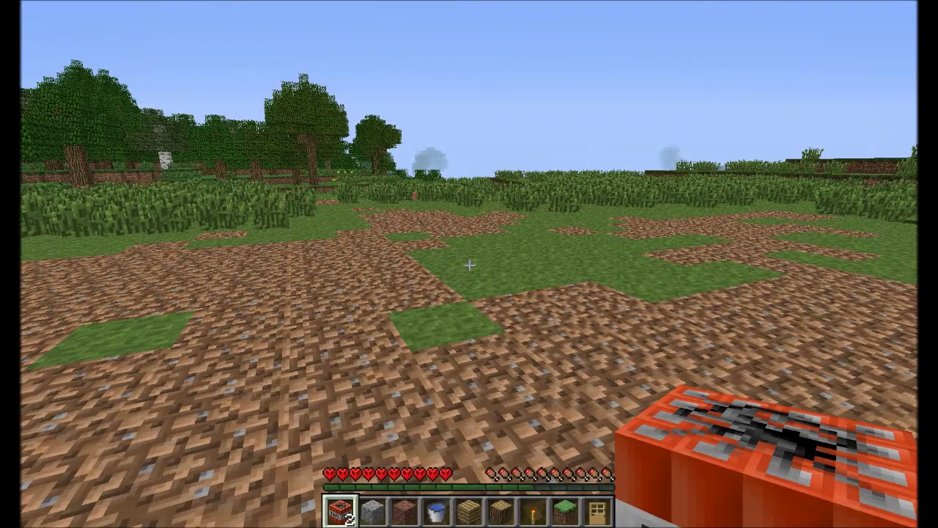
{"action": "scroll", "coordinate": [469, 264], "scroll_direction": "down", "scroll_amount": 1}
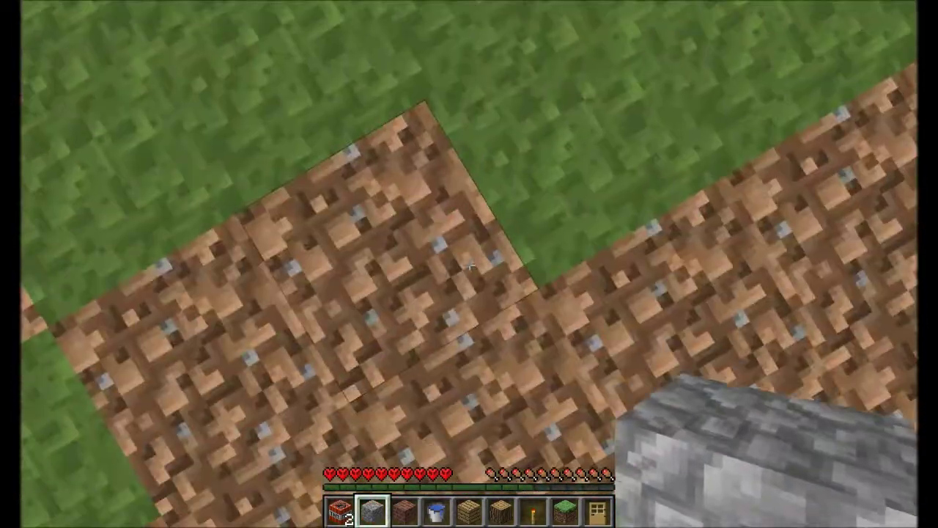
{"action": "right_click", "coordinate": [469, 265]}
{"action": "scroll", "coordinate": [469, 266], "scroll_direction": "down", "scroll_amount": 1}
{"action": "right_click", "coordinate": [469, 265]}
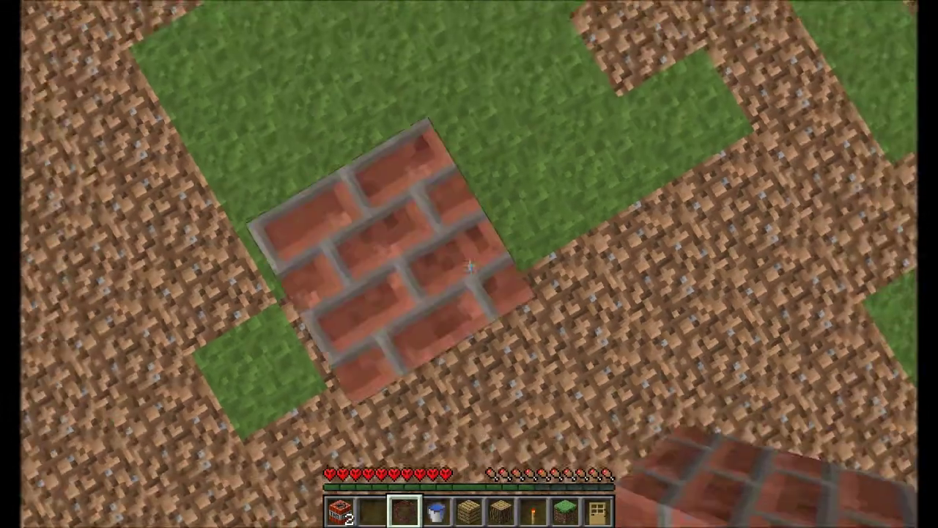
{"action": "scroll", "coordinate": [469, 265], "scroll_direction": "down", "scroll_amount": 1}
{"action": "right_click", "coordinate": [469, 266]}
{"action": "scroll", "coordinate": [469, 265], "scroll_direction": "down", "scroll_amount": 1}
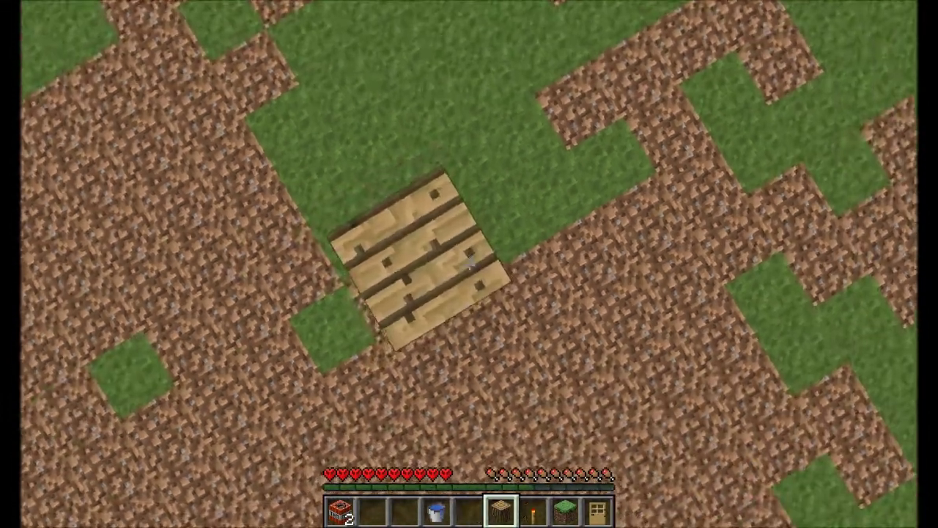
{"action": "right_click", "coordinate": [469, 265]}
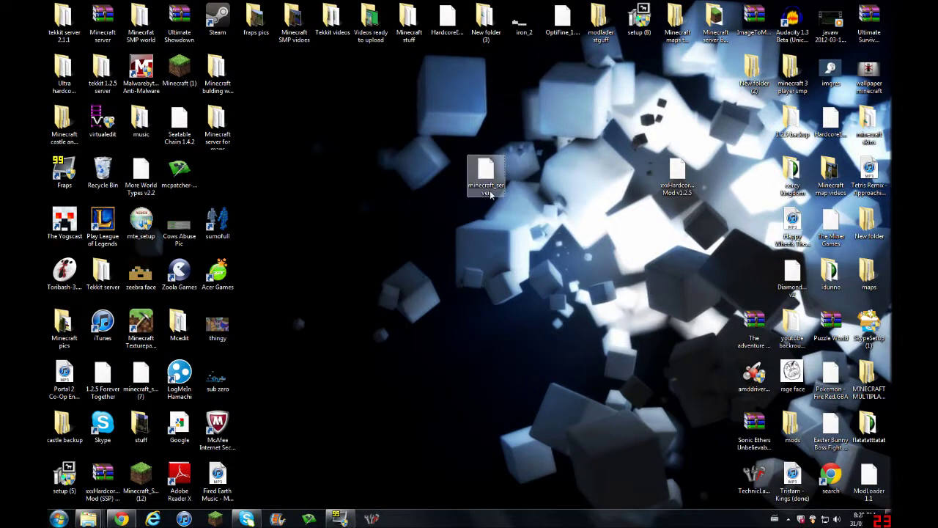
Shift the minecraft_server file aside and create a desktop folder named "Tutorial server hardcore" beside it
{"action": "left_click_drag", "start_coordinate": [483, 170], "coordinate": [443, 167]}
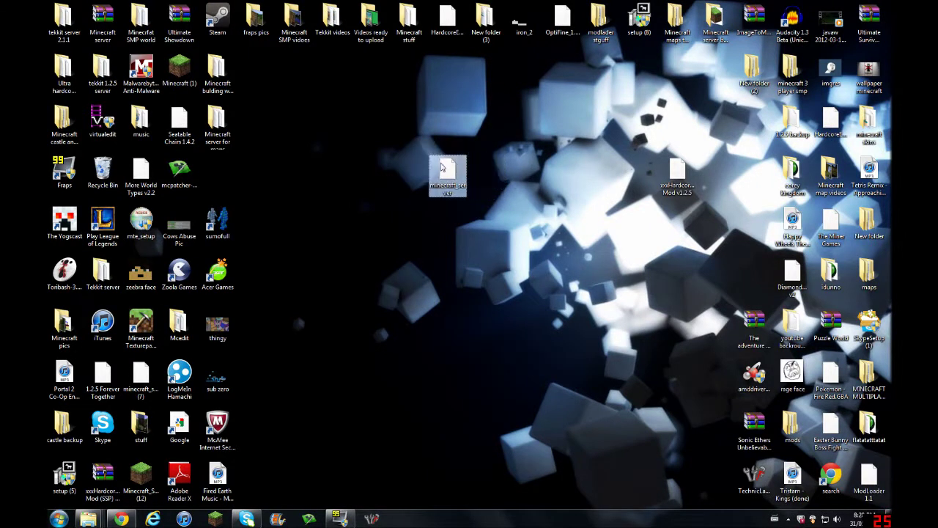
{"action": "right_click", "coordinate": [496, 183]}
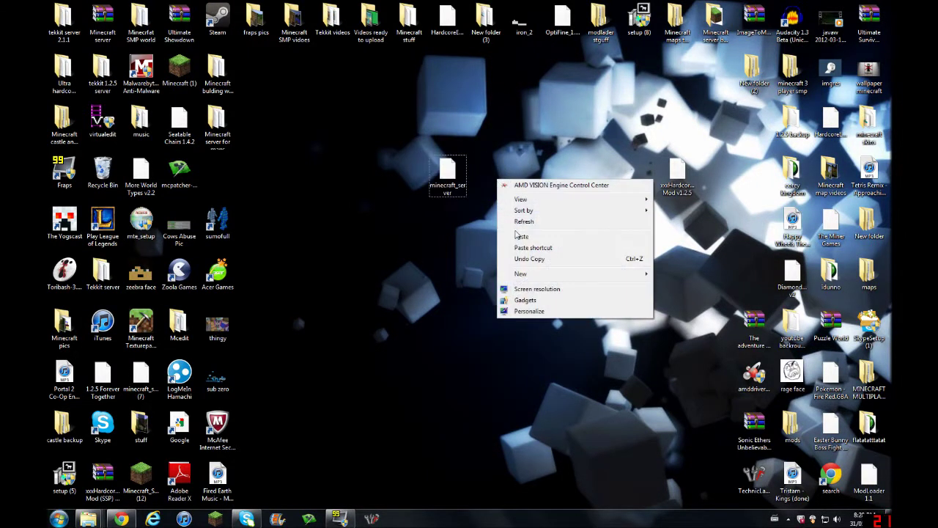
{"action": "mouse_move", "coordinate": [535, 274]}
{"action": "left_click", "coordinate": [677, 275]}
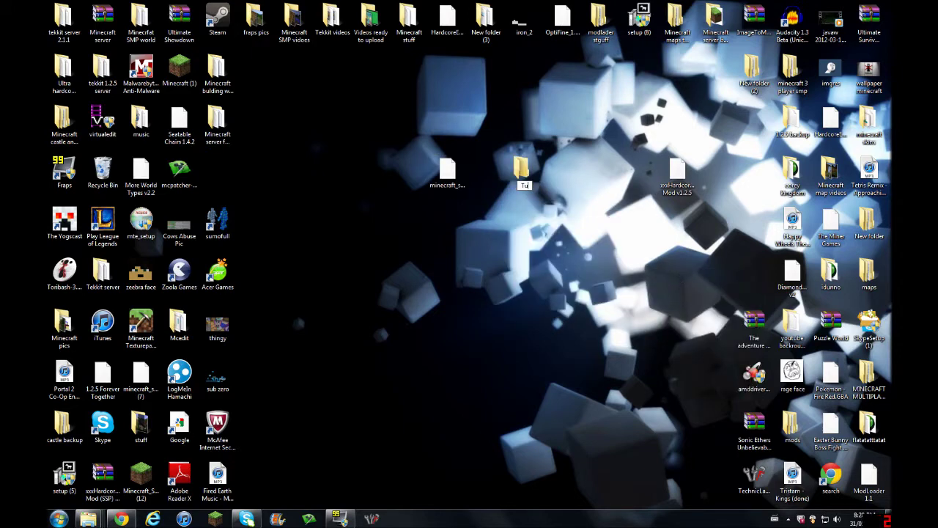
{"action": "type", "text": "Tutorial server hardcore"}
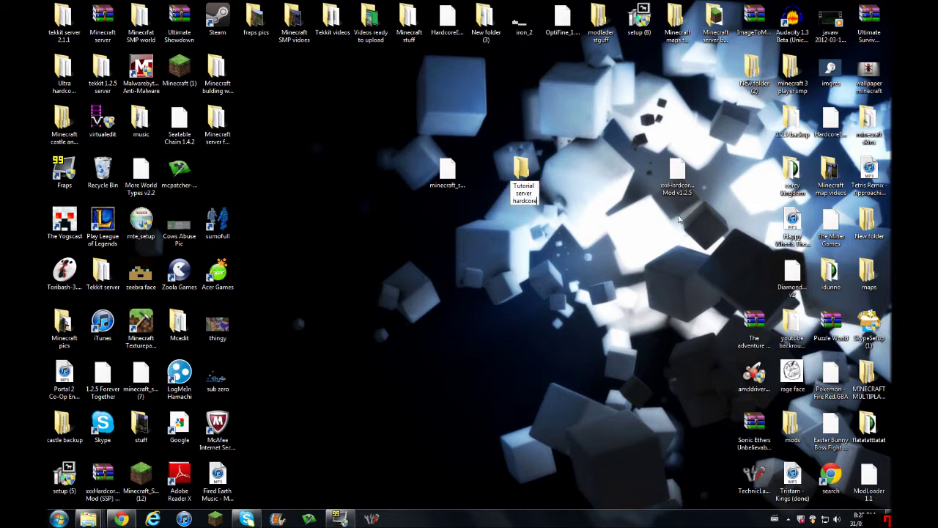
{"action": "key", "text": "Return"}
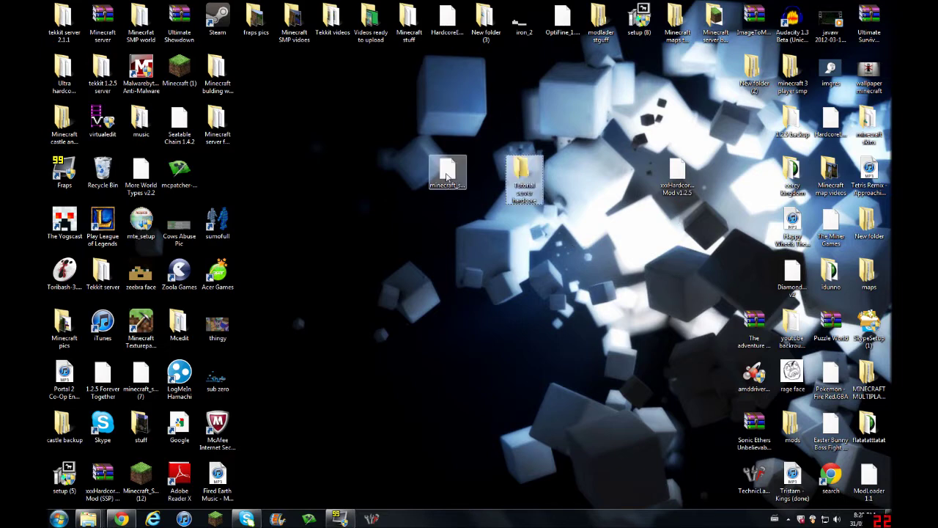
Move the minecraft_server file into the desktop's Tutorial server hardcore folder and open that folder
{"action": "left_click_drag", "start_coordinate": [447, 176], "coordinate": [520, 174]}
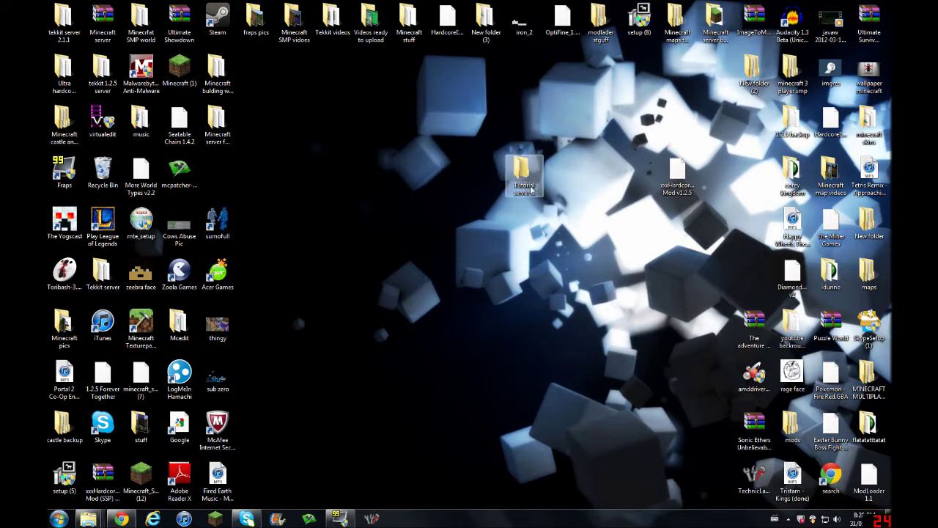
{"action": "double_click", "coordinate": [529, 184]}
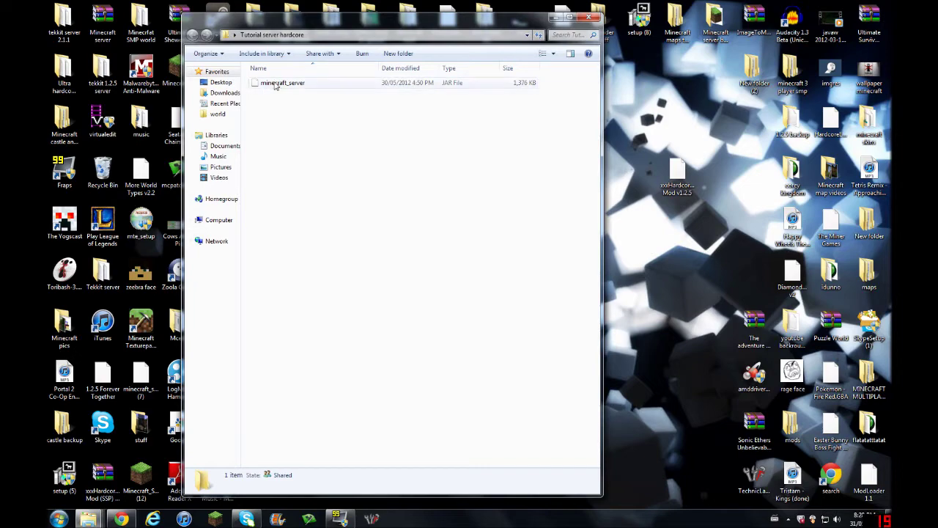
{"action": "left_click_drag", "start_coordinate": [301, 30], "coordinate": [444, 54]}
Create a new text document in the server folder and enter "java -Xms512M -Xmx1G -jar minecraft_server.jar" in Notepad
{"action": "right_click", "coordinate": [382, 164]}
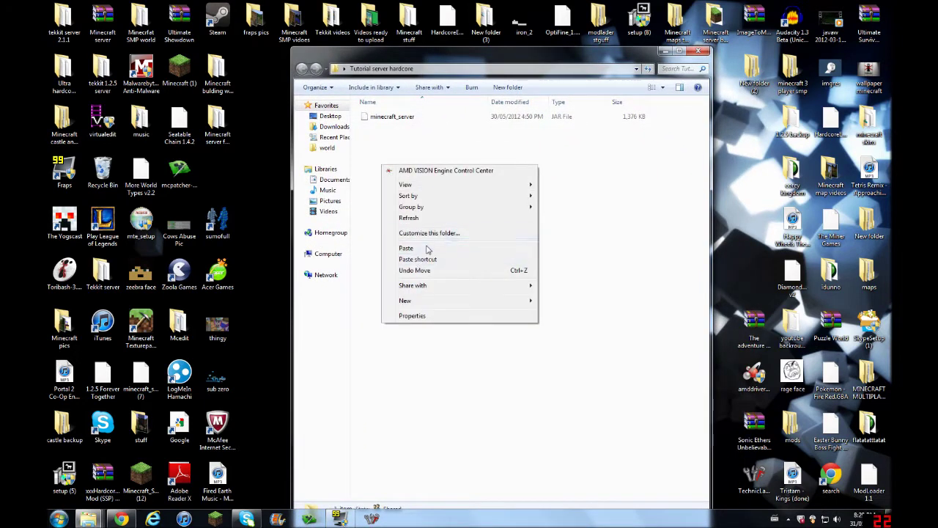
{"action": "mouse_move", "coordinate": [425, 301]}
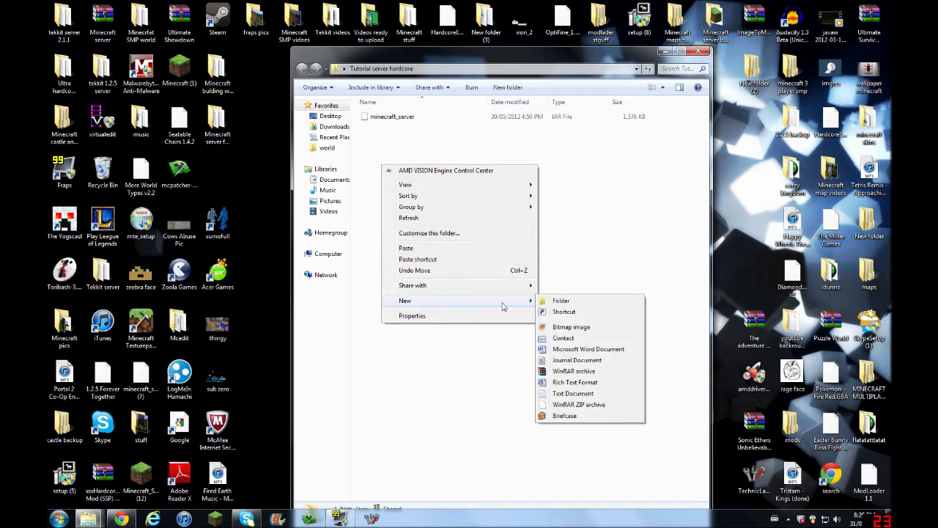
{"action": "left_click", "coordinate": [585, 396]}
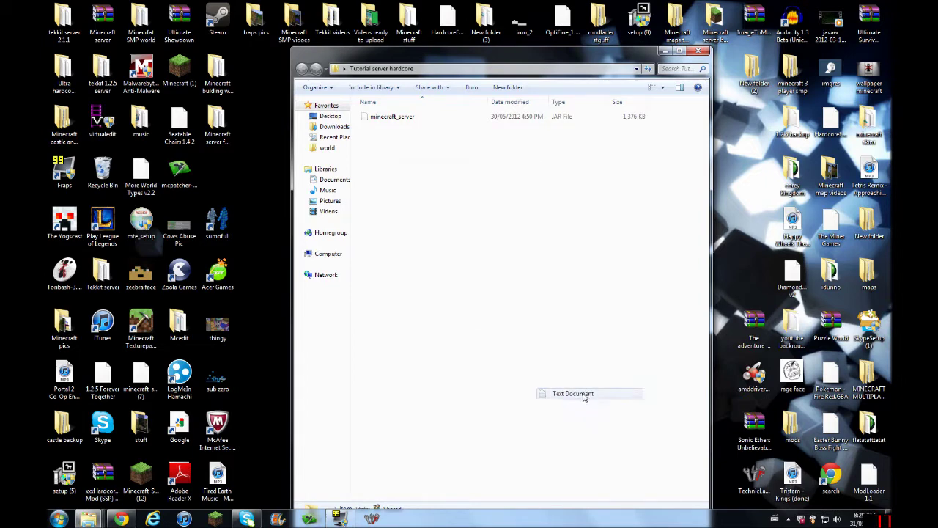
{"action": "left_click", "coordinate": [390, 156]}
{"action": "left_click", "coordinate": [423, 128]}
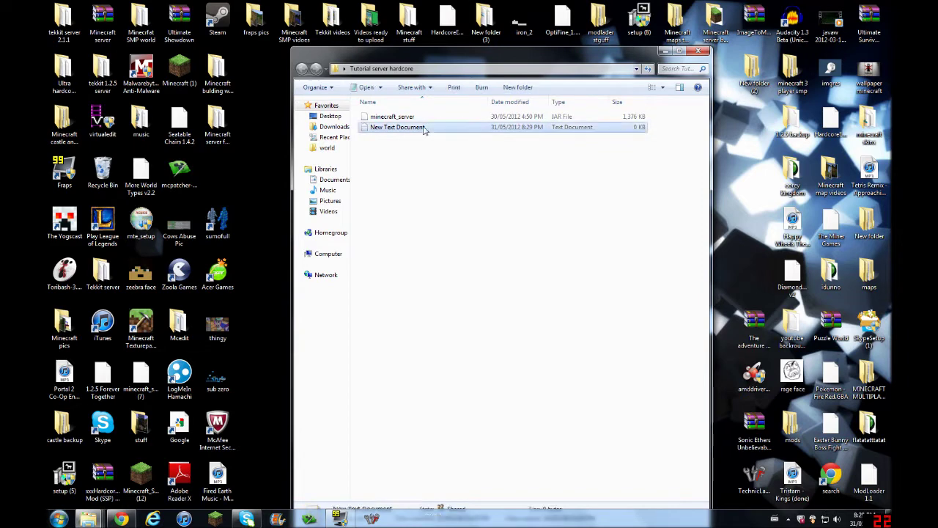
{"action": "double_click", "coordinate": [372, 128]}
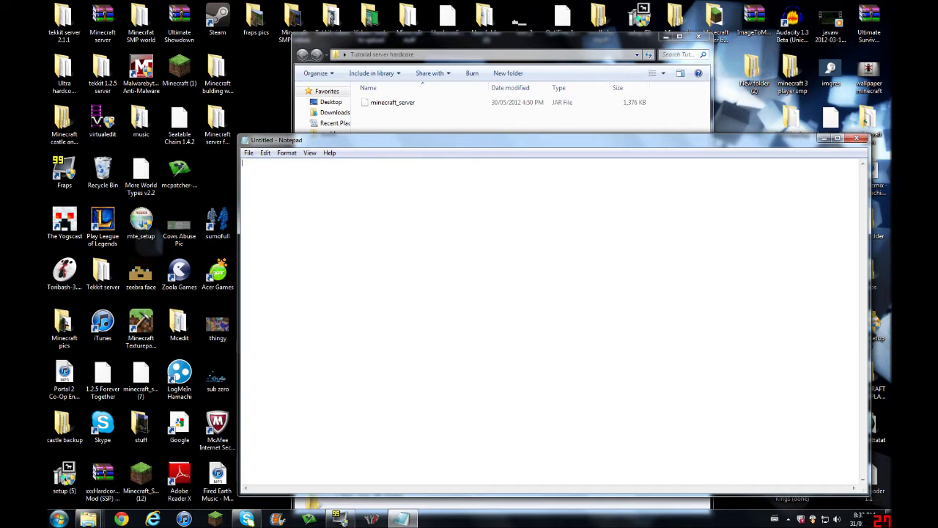
{"action": "key", "text": "ctrl+v"}
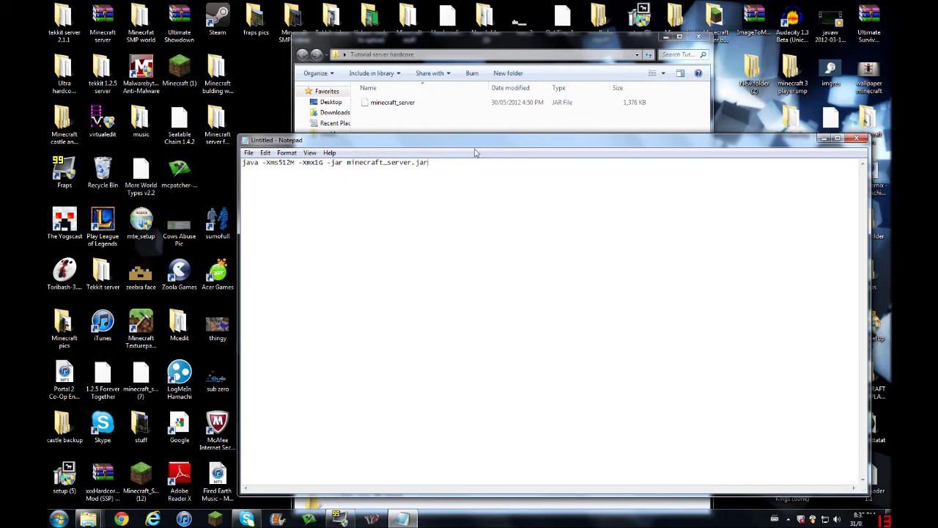
{"action": "left_click_drag", "start_coordinate": [474, 135], "coordinate": [437, 251]}
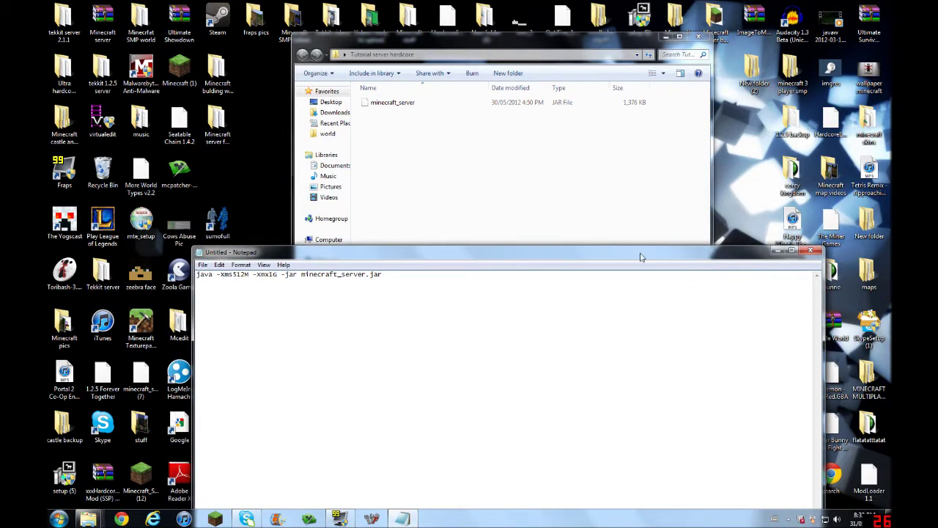
Save the Notepad text as startserver.bat in the desktop's Tutorial server hardcore folder and close Notepad
{"action": "left_click", "coordinate": [811, 252]}
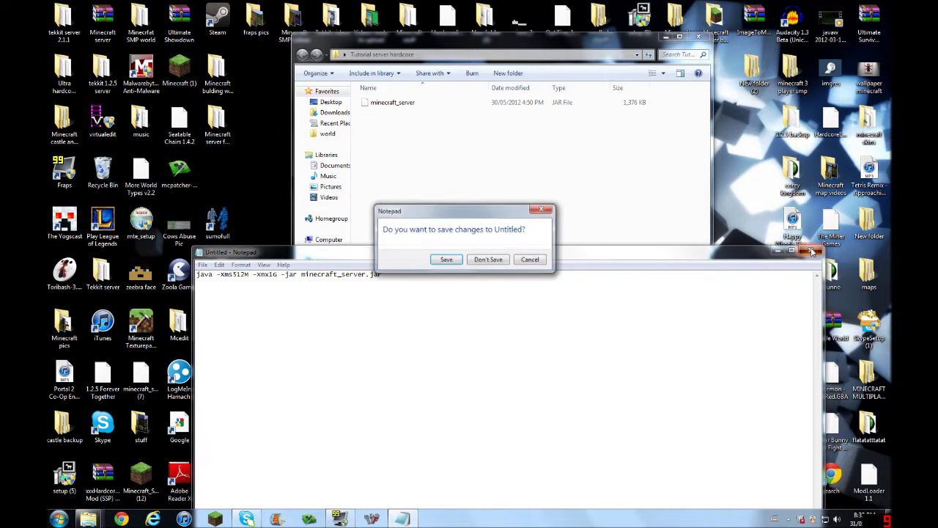
{"action": "left_click", "coordinate": [446, 259]}
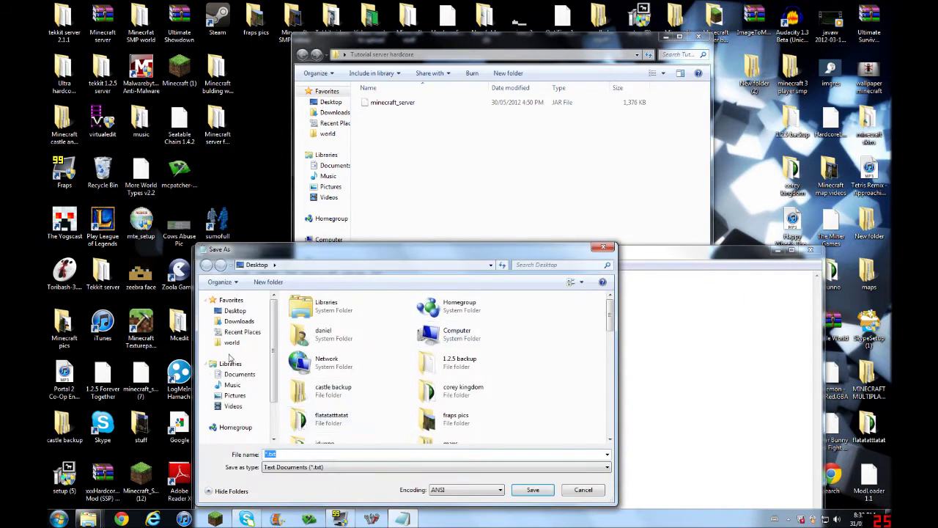
{"action": "left_click", "coordinate": [235, 311]}
{"action": "key", "text": "Tab"}
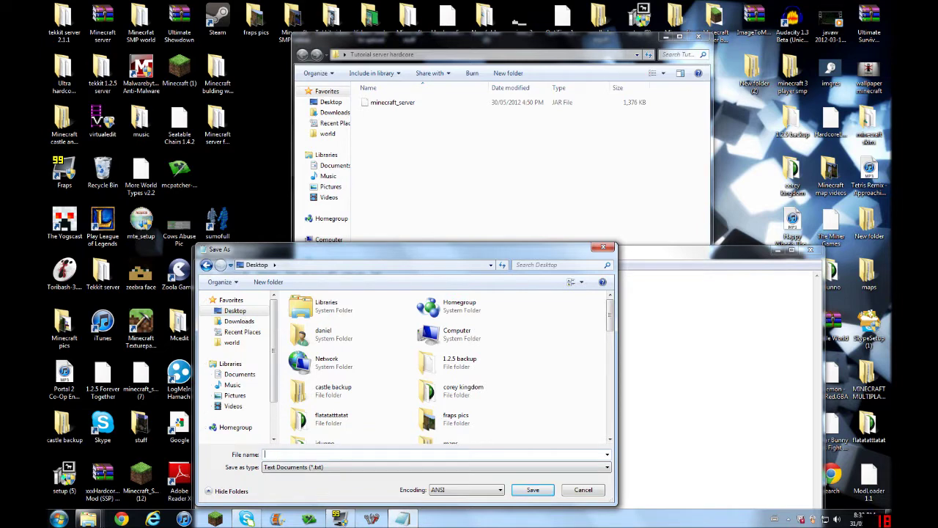
{"action": "type", "text": "tut"}
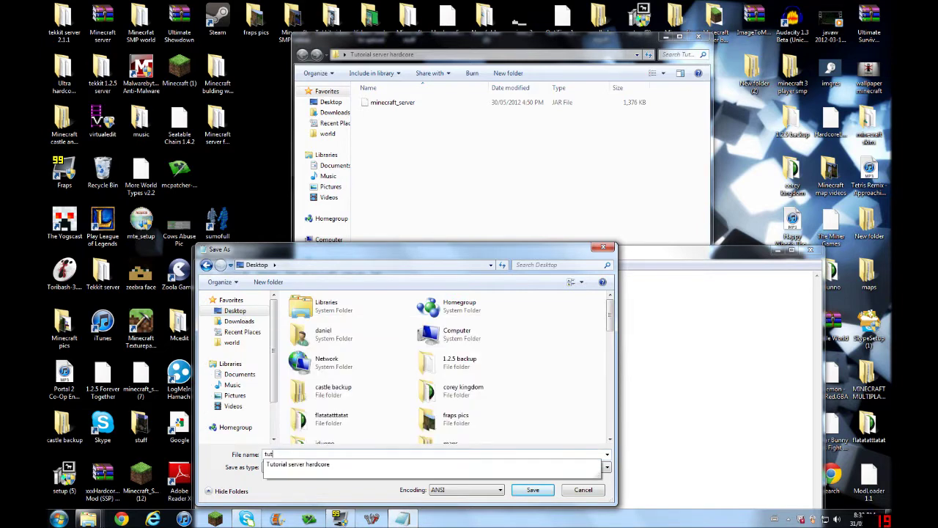
{"action": "left_click", "coordinate": [350, 466]}
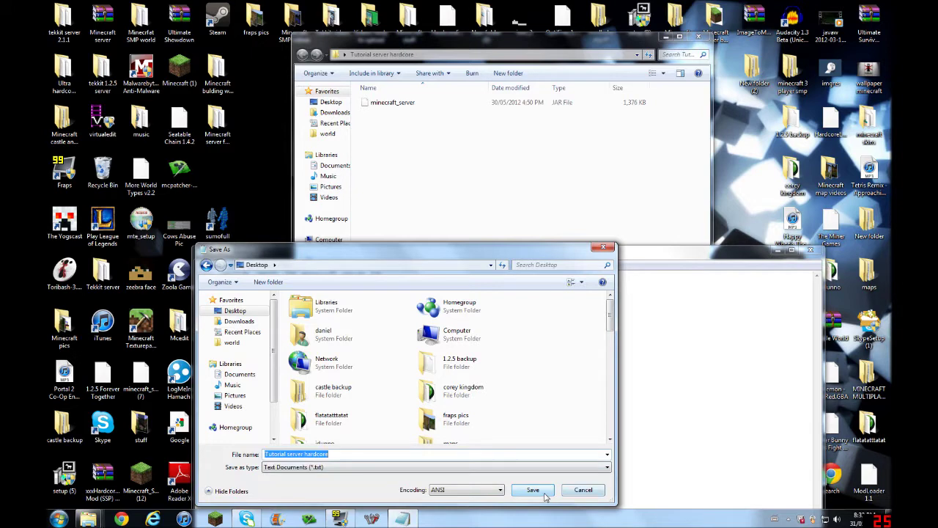
{"action": "left_click", "coordinate": [545, 495]}
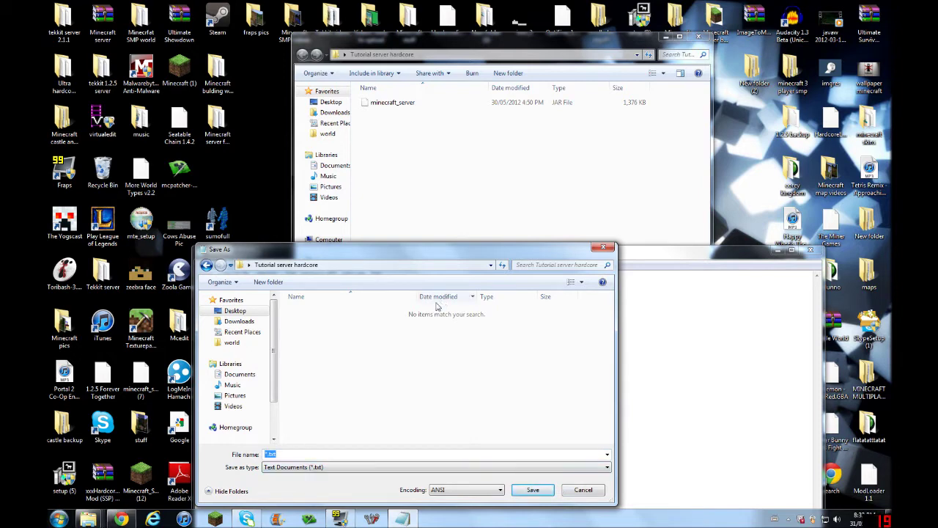
{"action": "left_click_drag", "start_coordinate": [396, 254], "coordinate": [432, 187]}
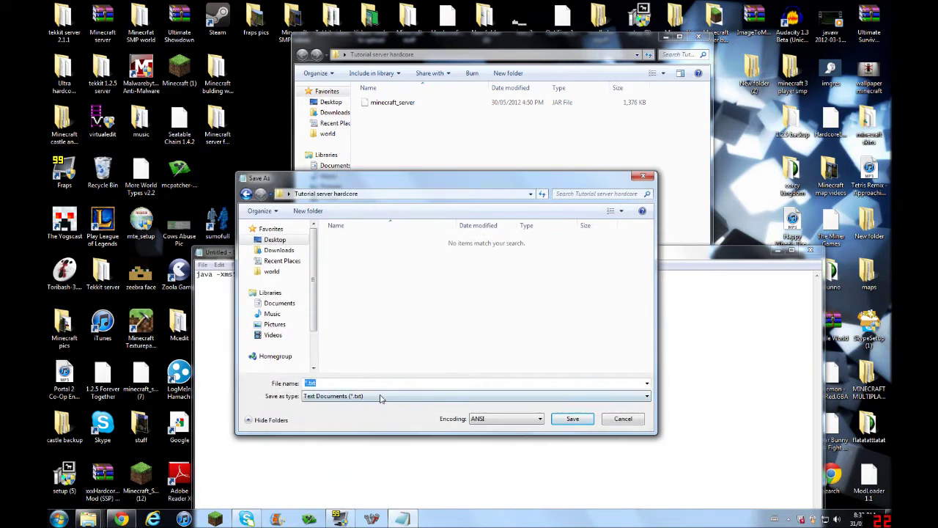
{"action": "type", "text": "startserver.bat"}
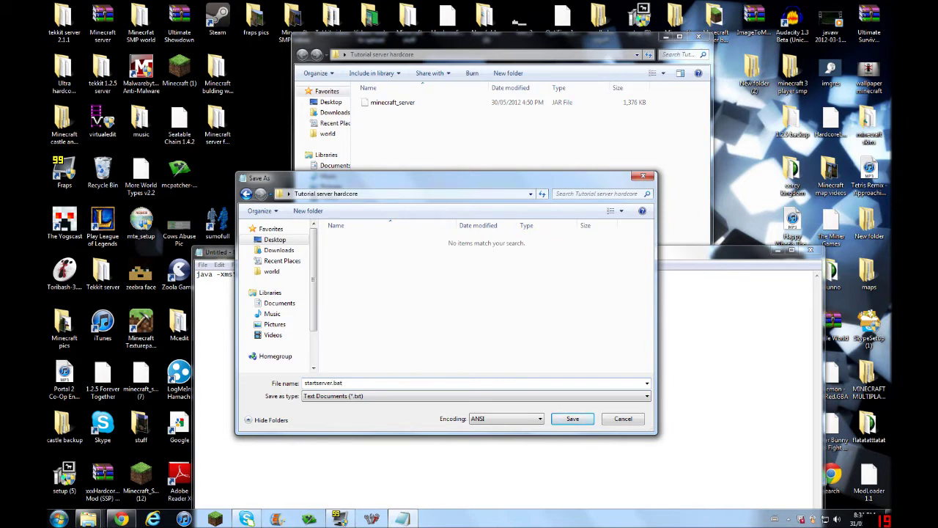
{"action": "left_click", "coordinate": [566, 422]}
{"action": "key", "text": "alt+F4"}
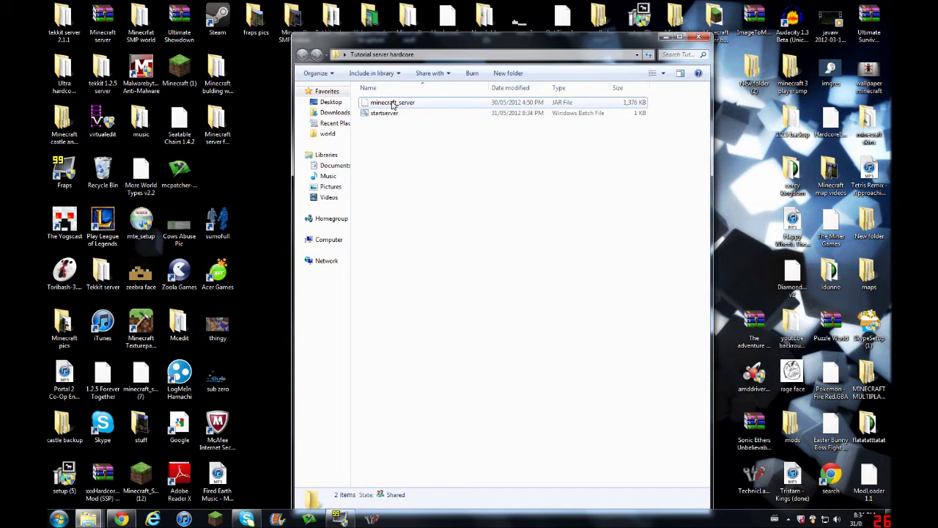
Open the server folder's minecraft_server JAR as an archive in 7-Zip and dock its window to one side
{"action": "right_click", "coordinate": [374, 102]}
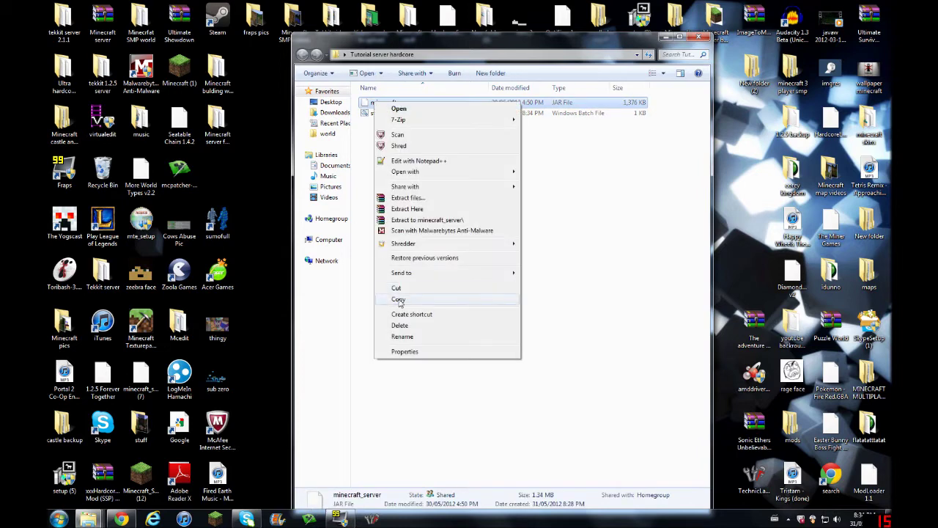
{"action": "mouse_move", "coordinate": [418, 122]}
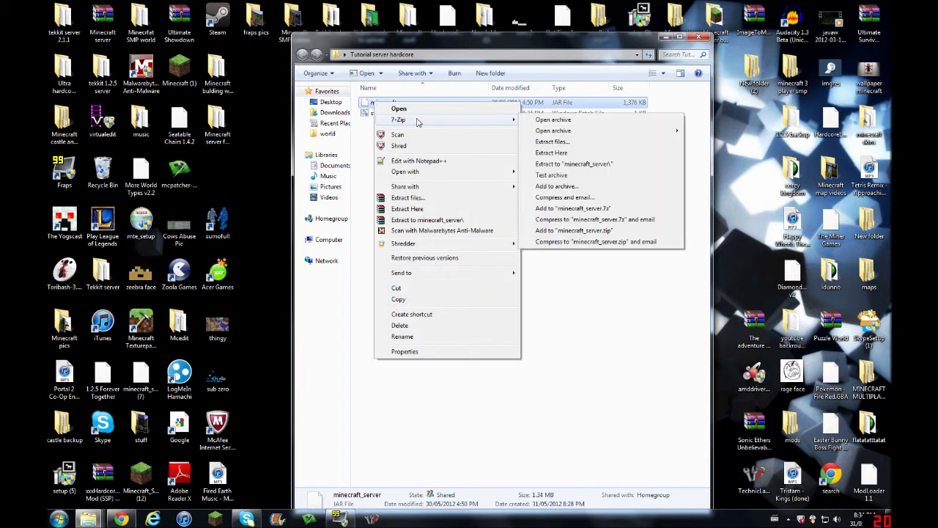
{"action": "left_click", "coordinate": [548, 119]}
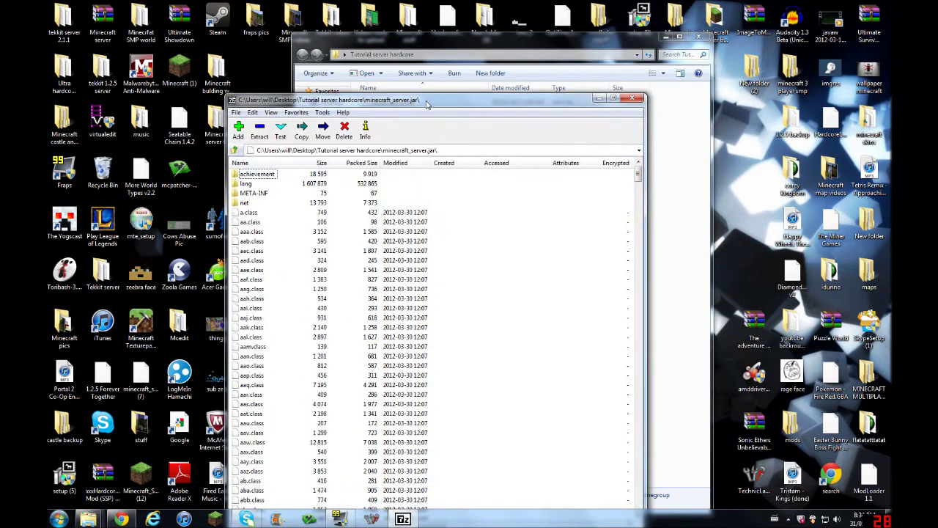
{"action": "left_click_drag", "start_coordinate": [427, 105], "coordinate": [56, 105]}
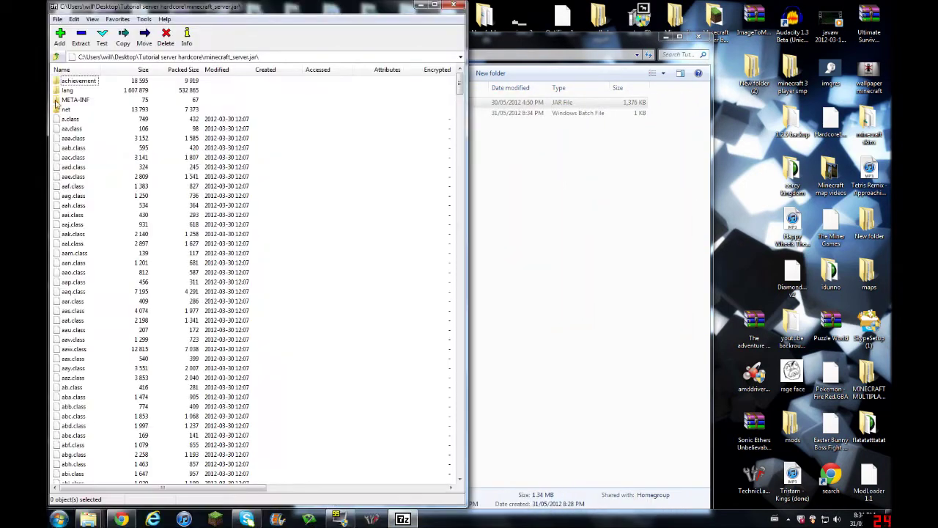
Close the server folder and open the desktop's xxxHardcorexxx Mod v1.2.5 zip in 7-Zip, docked beside the server archive
{"action": "left_click", "coordinate": [697, 36]}
{"action": "right_click", "coordinate": [675, 178]}
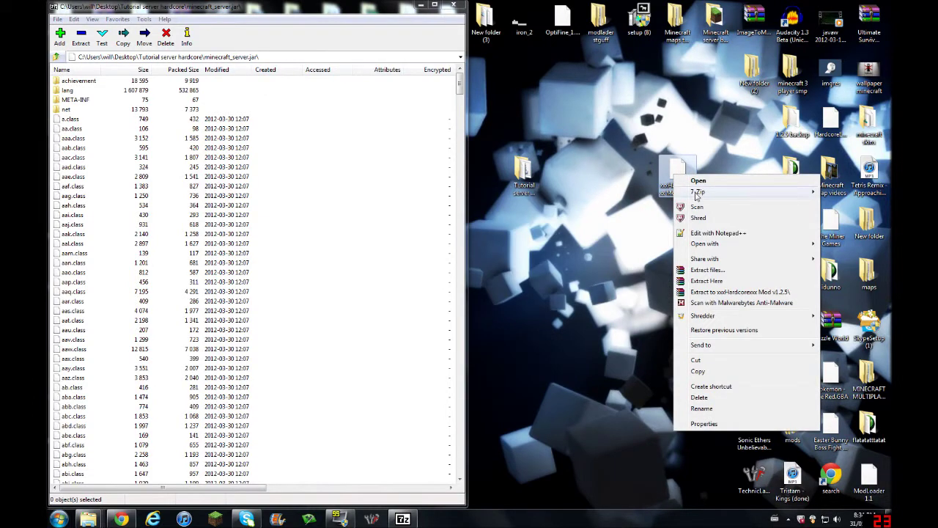
{"action": "mouse_move", "coordinate": [697, 193]}
{"action": "left_click", "coordinate": [591, 192]}
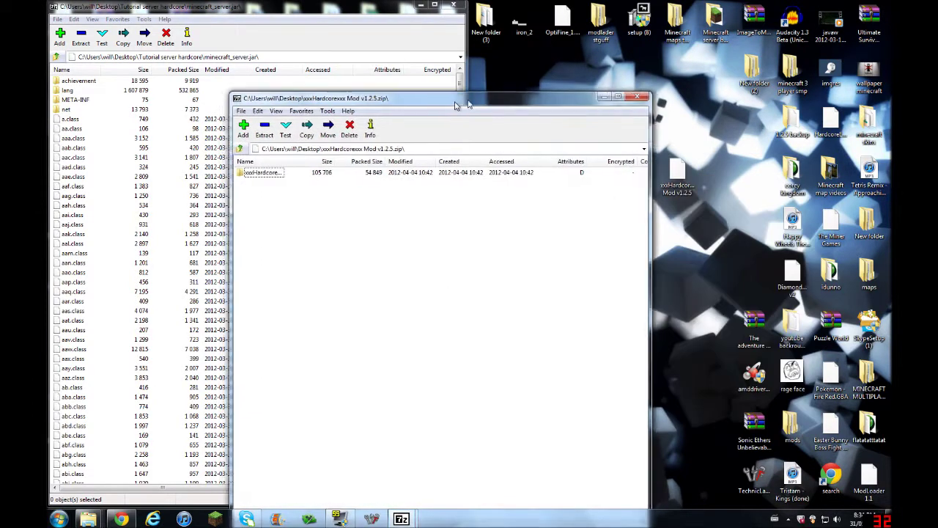
{"action": "left_click_drag", "start_coordinate": [455, 105], "coordinate": [937, 88]}
Copy all files of the mod's xxxHardcorexxx Mod (SMP) v1.2.5 folder into minecraft_server.jar and close both archive windows
{"action": "double_click", "coordinate": [480, 82]}
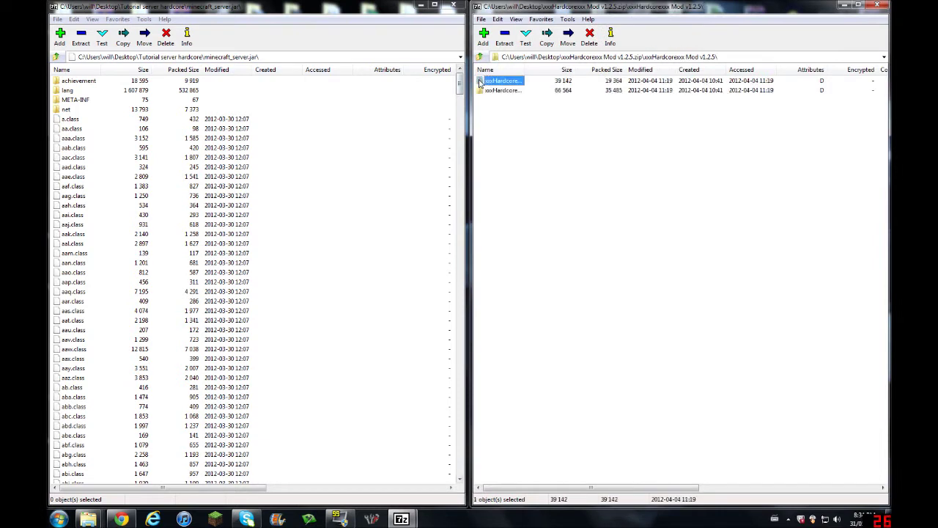
{"action": "double_click", "coordinate": [481, 82]}
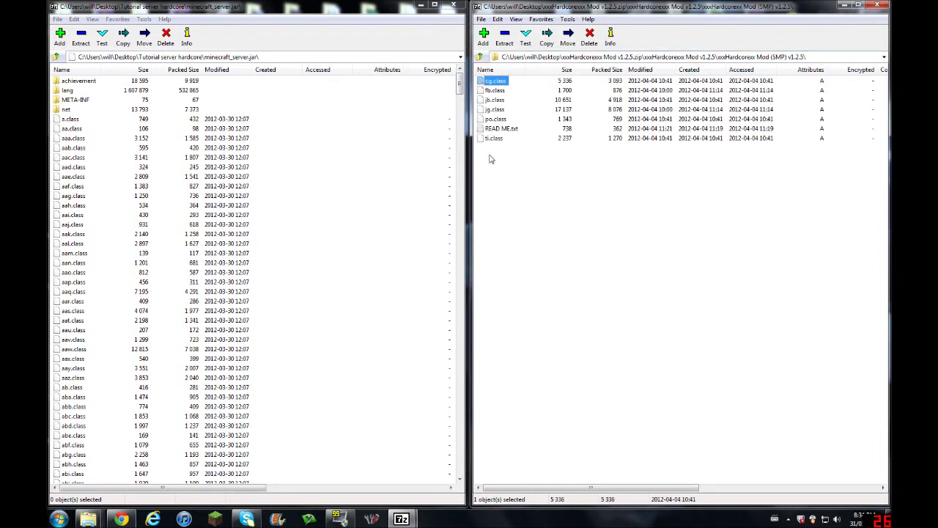
{"action": "left_click_drag", "start_coordinate": [482, 157], "coordinate": [146, 254]}
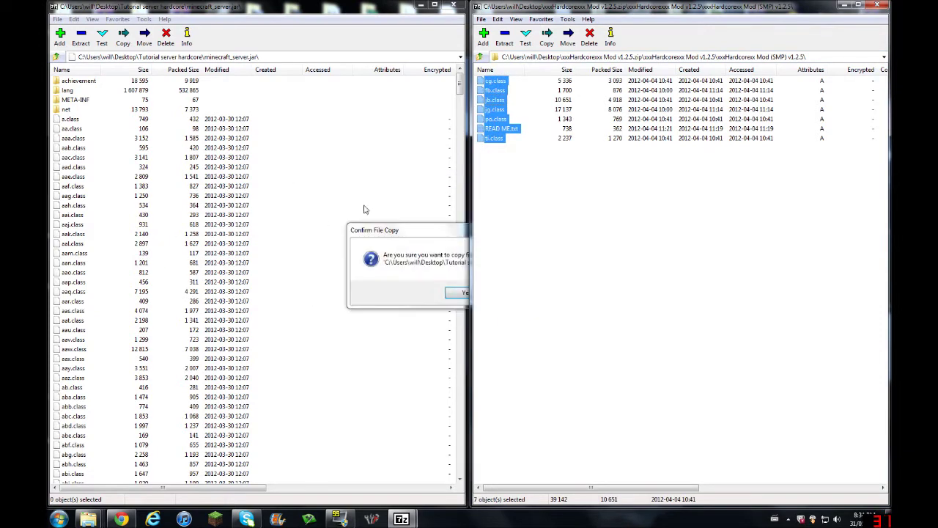
{"action": "left_click", "coordinate": [468, 293]}
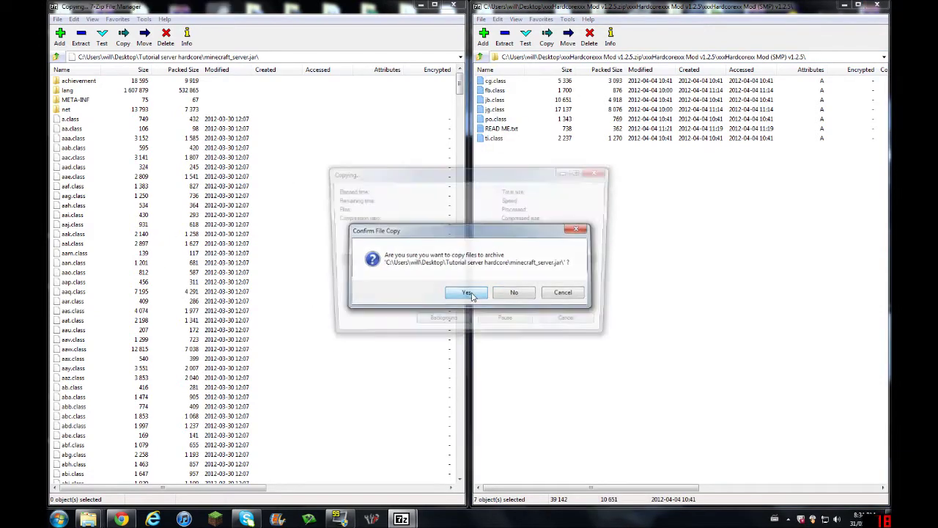
{"action": "left_click", "coordinate": [876, 6]}
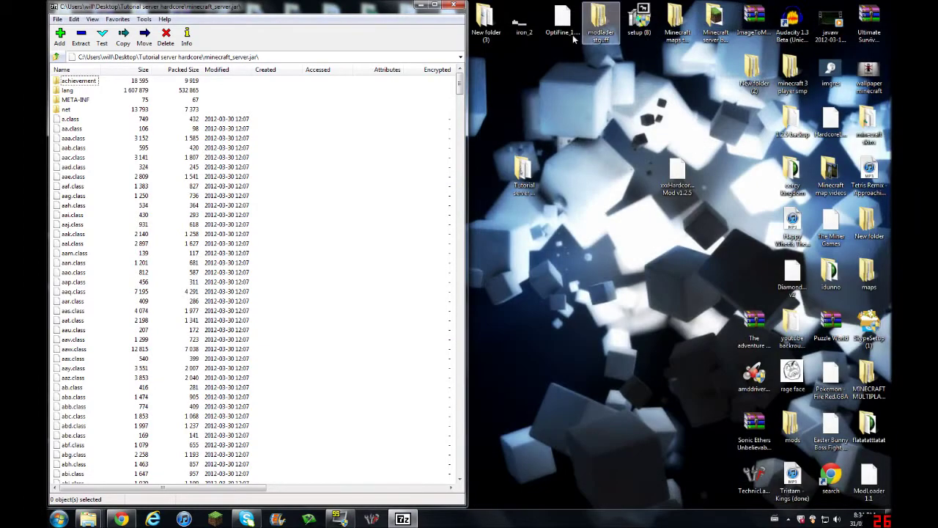
{"action": "left_click_drag", "start_coordinate": [394, 12], "coordinate": [533, 79]}
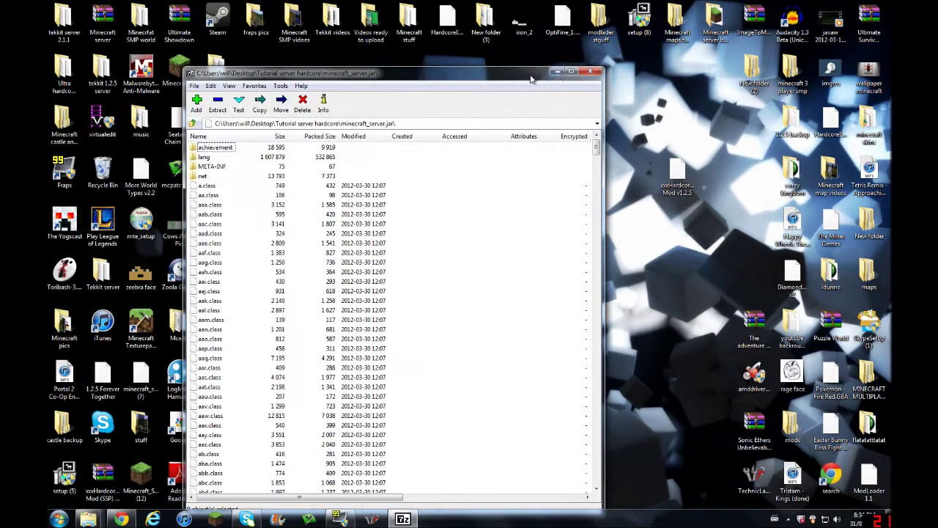
{"action": "left_click", "coordinate": [590, 67]}
Run startserver from the Tutorial server hardcore folder and minimize the Minecraft server and console windows
{"action": "double_click", "coordinate": [524, 176]}
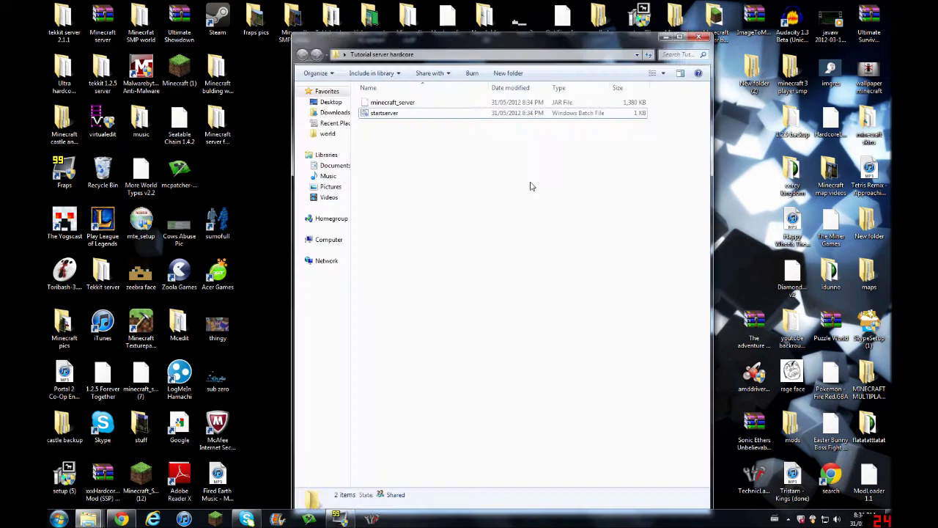
{"action": "double_click", "coordinate": [375, 117]}
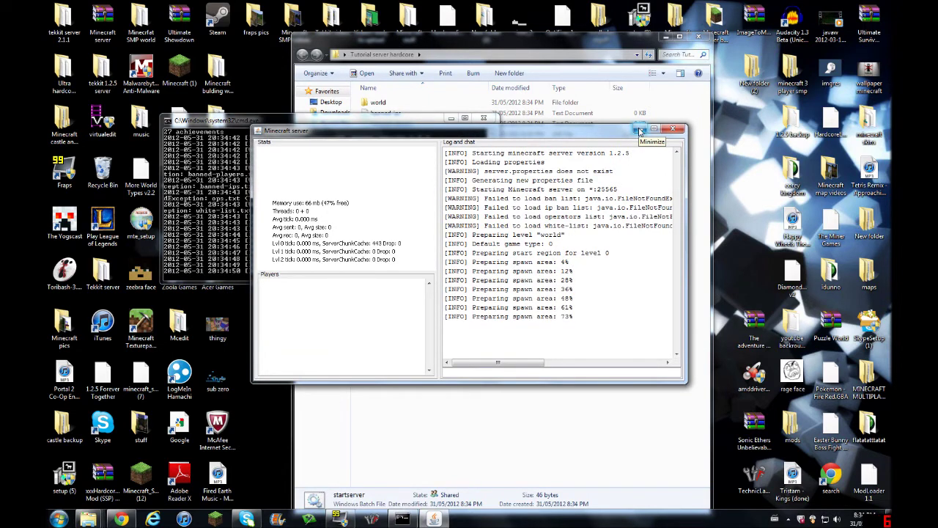
{"action": "left_click", "coordinate": [640, 130]}
{"action": "left_click", "coordinate": [451, 117]}
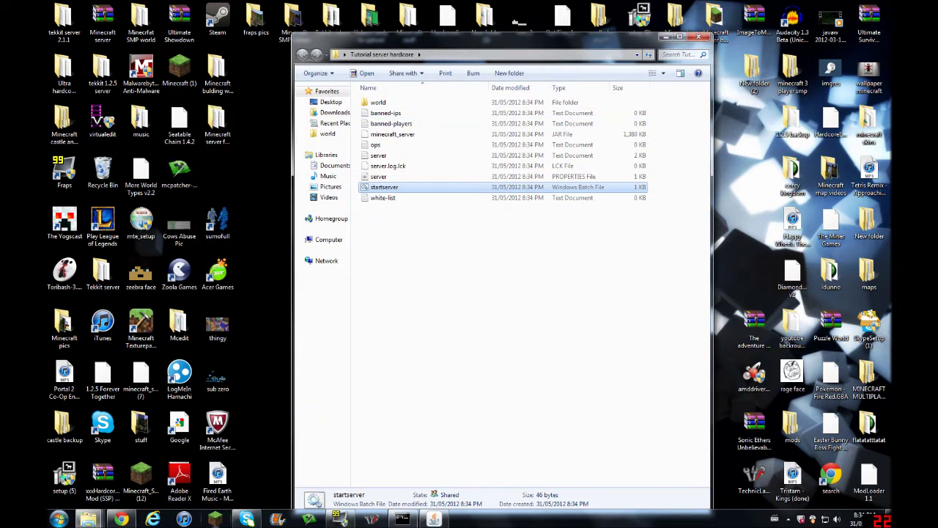
Launch Minecraft, log in with the saved account, and maximize the game window
{"action": "double_click", "coordinate": [384, 187]}
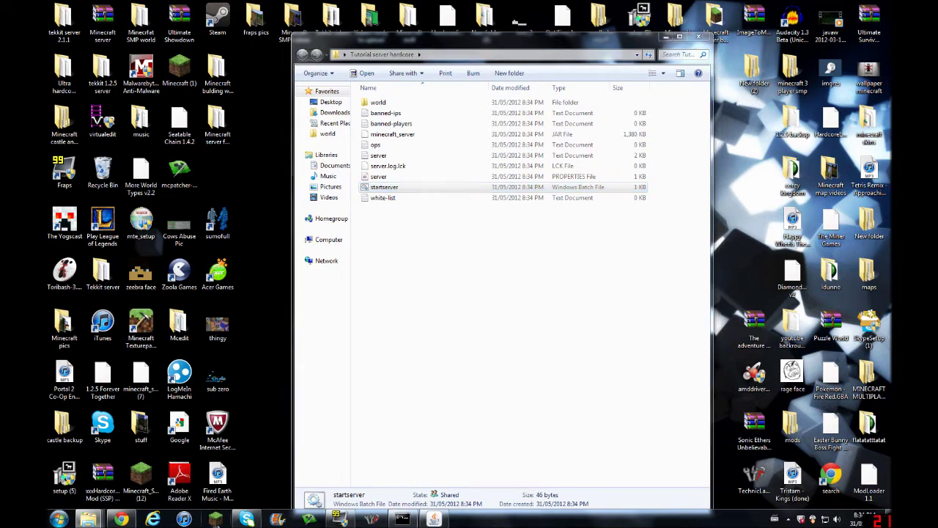
{"action": "left_click", "coordinate": [487, 269]}
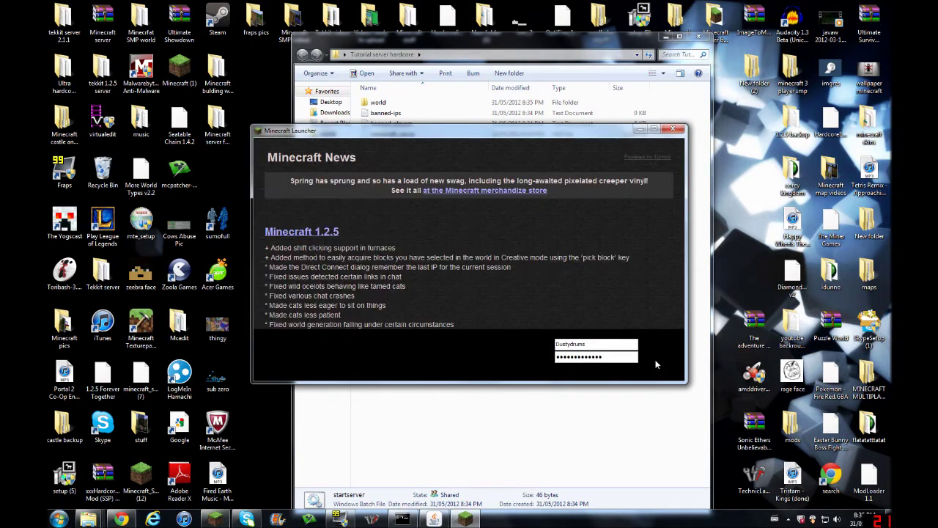
{"action": "left_click", "coordinate": [659, 359]}
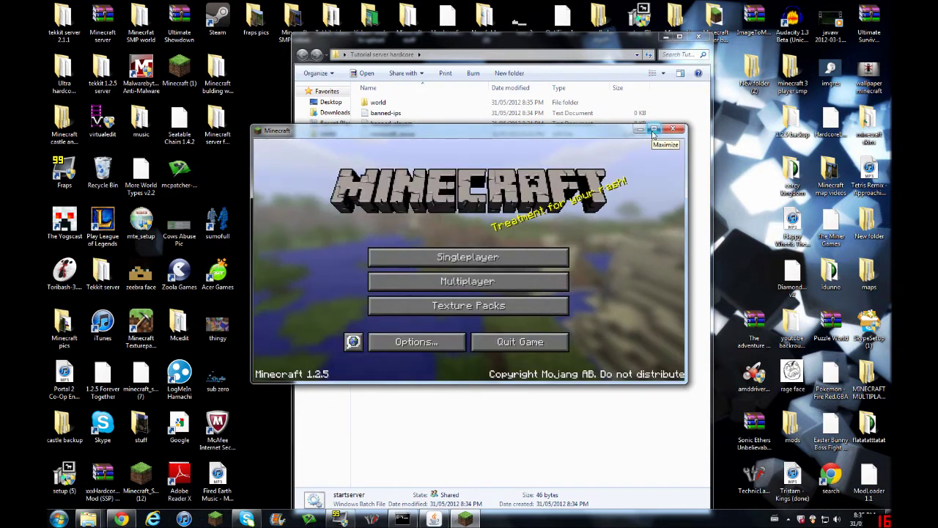
{"action": "left_click", "coordinate": [653, 132]}
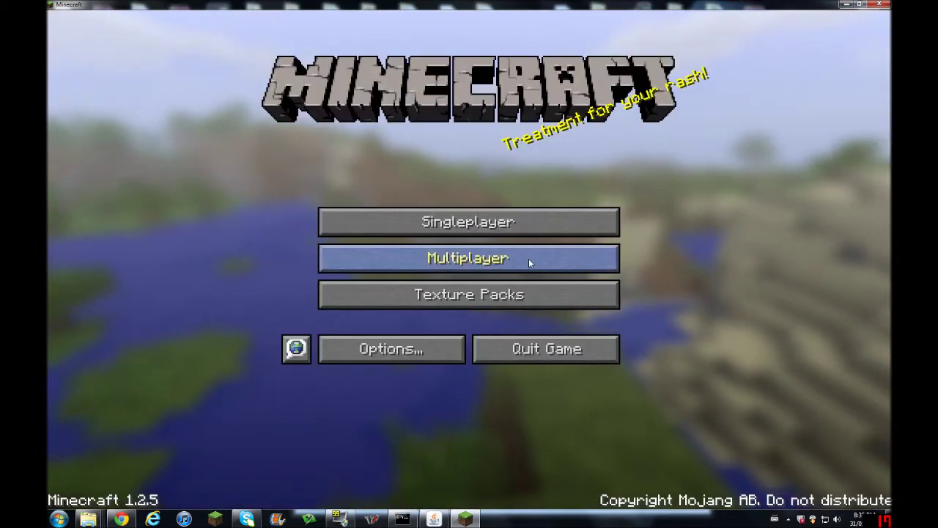
Join the multiplayer server listed as My server
{"action": "left_click", "coordinate": [498, 264]}
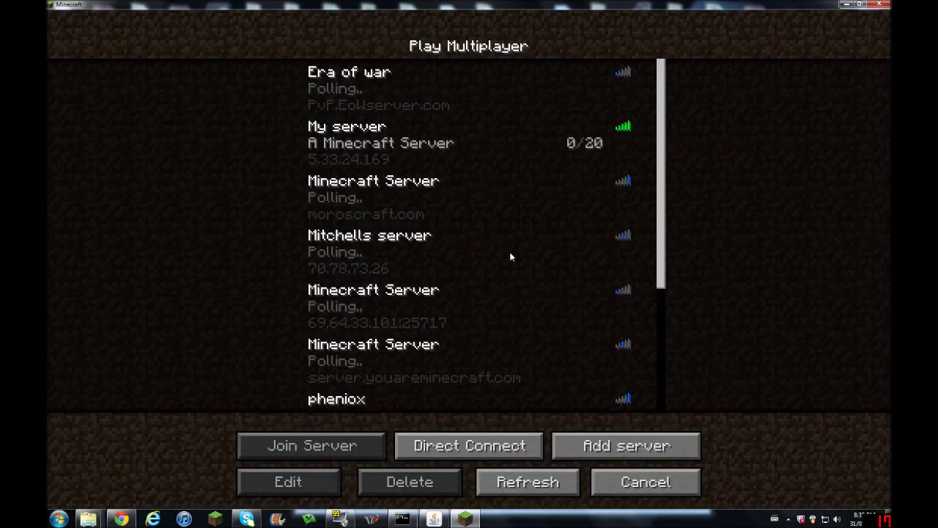
{"action": "left_click", "coordinate": [414, 145]}
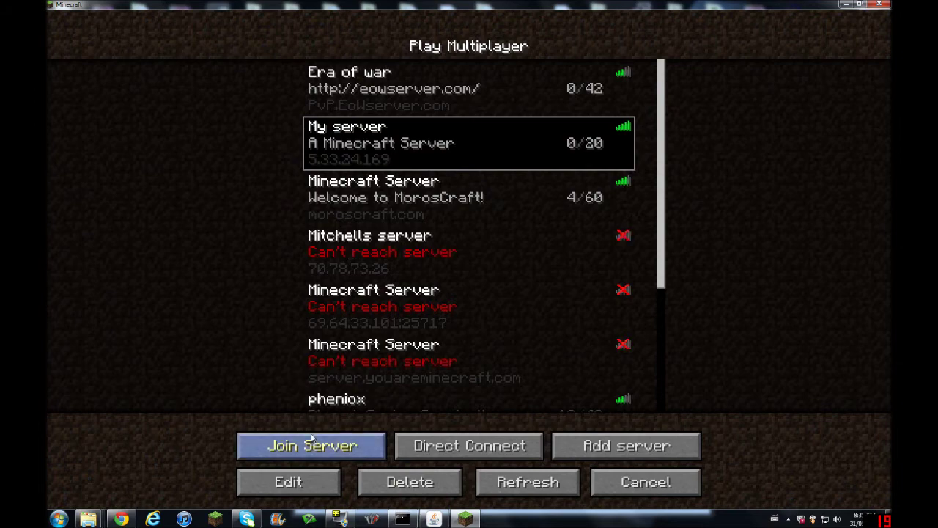
{"action": "left_click", "coordinate": [308, 438]}
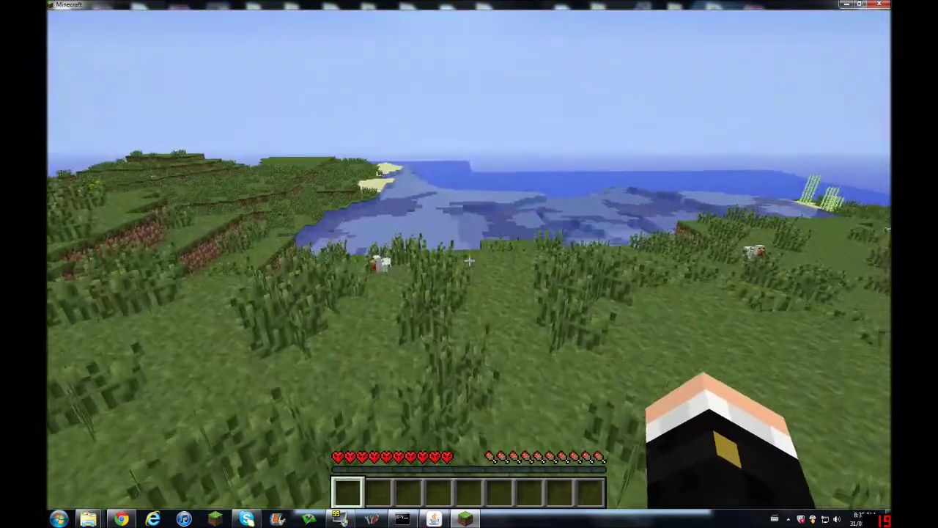
Open the player inventory with the TooManyItems item list and try to take red wool
{"action": "key", "text": "e"}
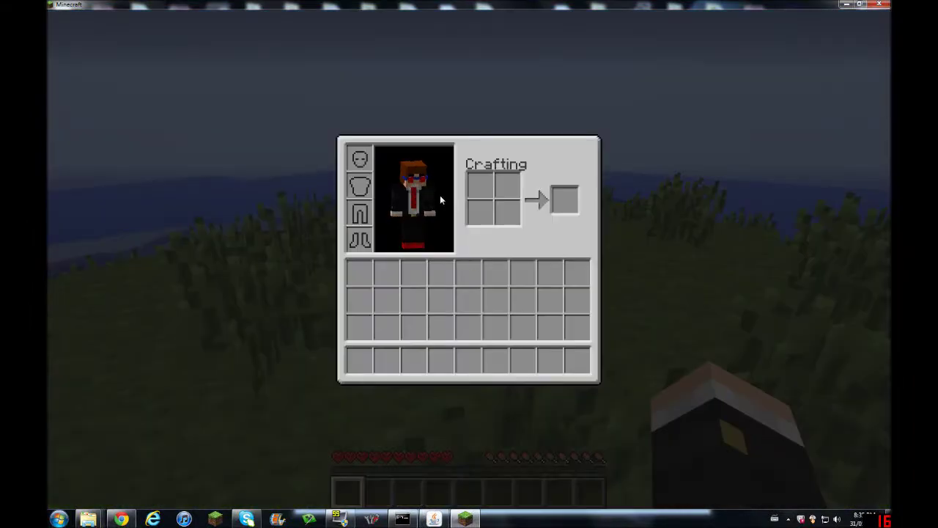
{"action": "key", "text": "e"}
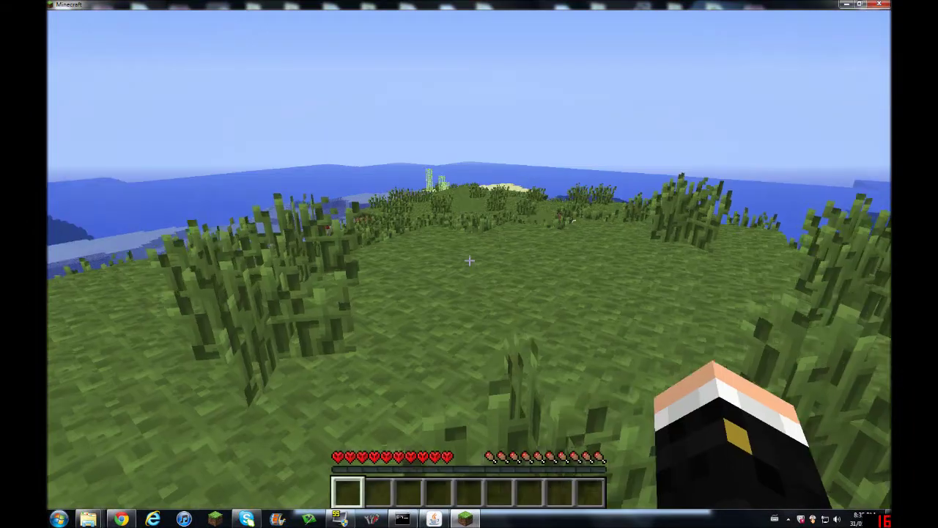
{"action": "key", "text": "e"}
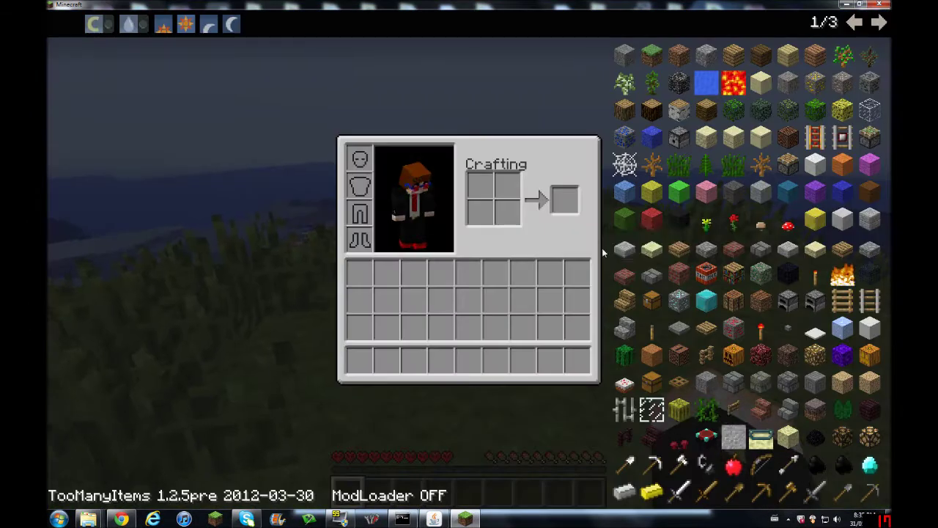
Grant the player's account operator status with the op command in the server console, and return to the game
{"action": "left_click", "coordinate": [403, 518]}
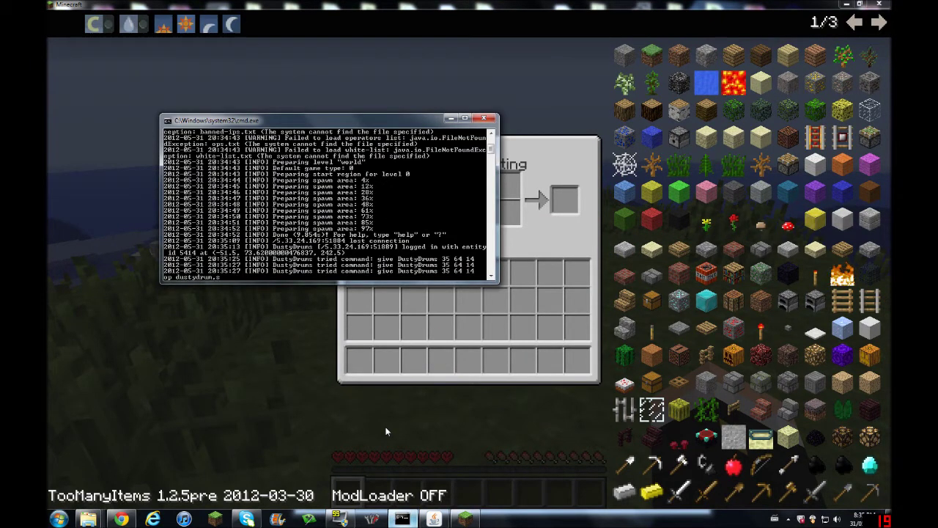
{"action": "type", "text": "op dustydrums"}
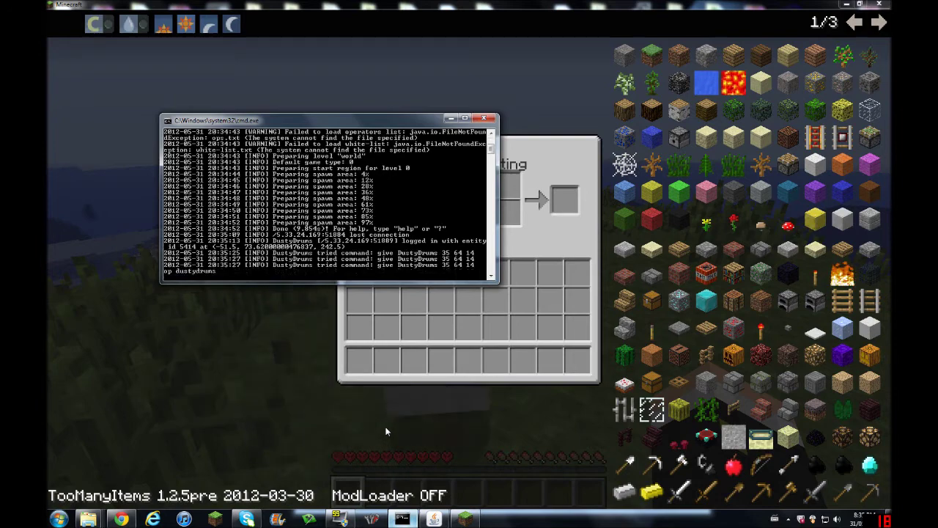
{"action": "key", "text": "Return"}
{"action": "left_click", "coordinate": [289, 405]}
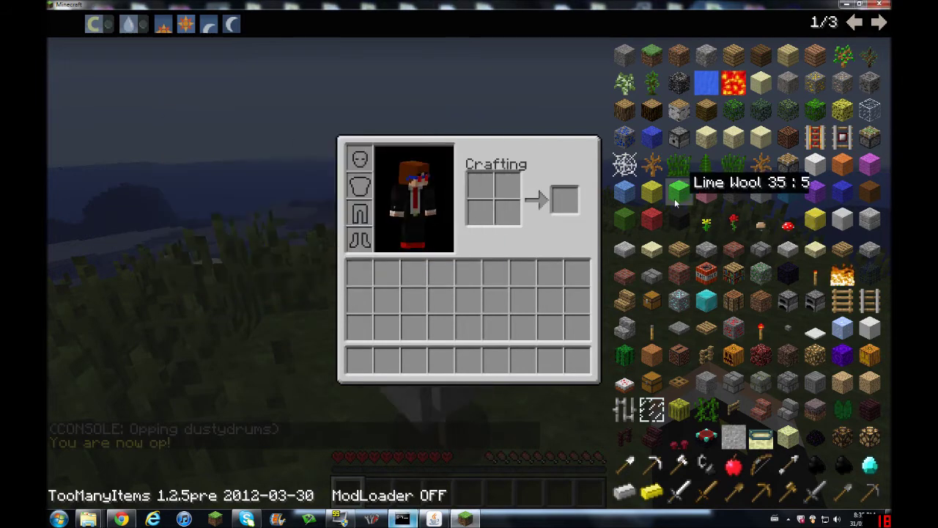
Take a stack of 64 red wool from the item list and build a pillar of seven blocks beneath the player
{"action": "left_click", "coordinate": [651, 218]}
{"action": "key", "text": "e"}
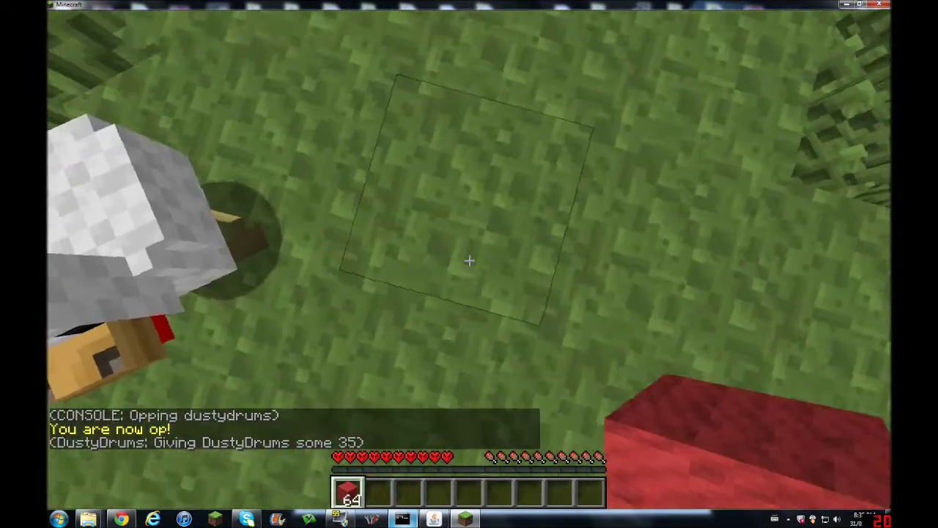
{"action": "right_click", "coordinate": [469, 260]}
{"action": "key", "text": "space"}
{"action": "right_click", "coordinate": [469, 260]}
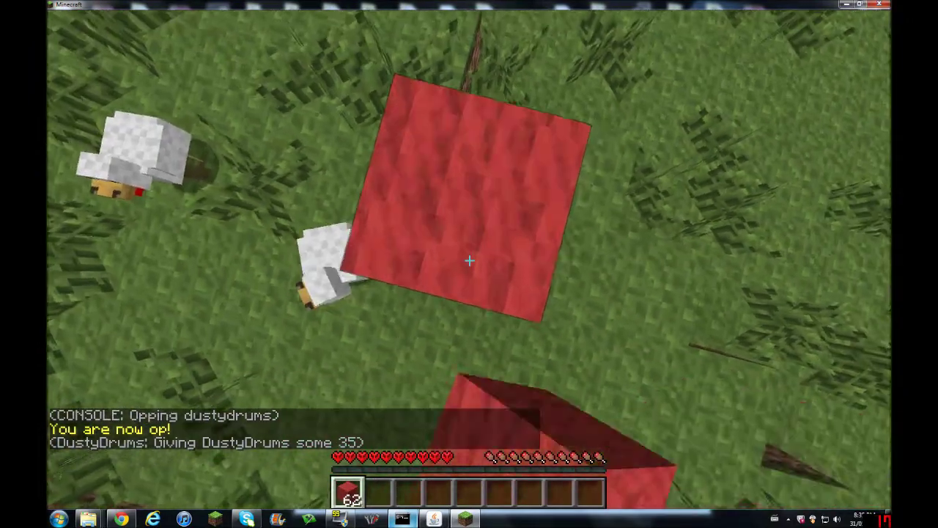
{"action": "right_click", "coordinate": [469, 260]}
{"action": "right_click", "coordinate": [469, 260]}
{"action": "right_click", "coordinate": [469, 260]}
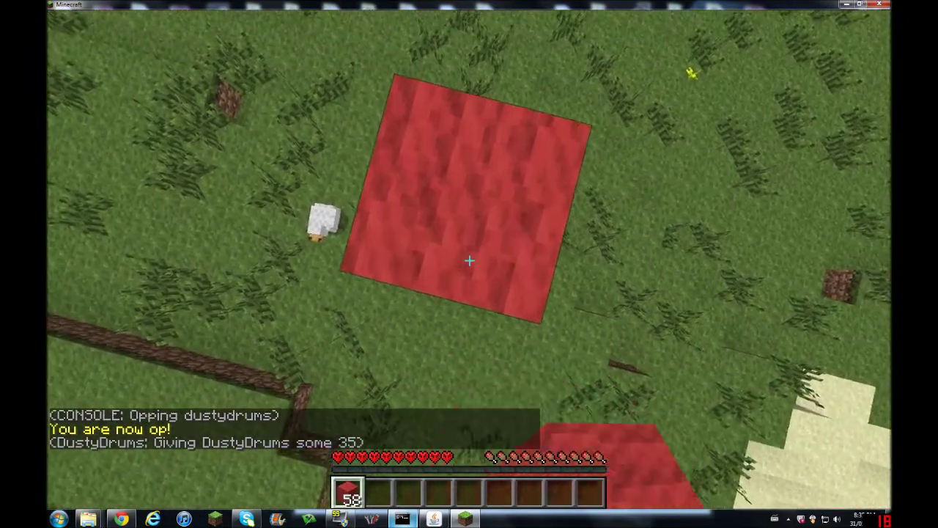
{"action": "key", "text": "space"}
{"action": "right_click", "coordinate": [469, 261]}
{"action": "right_click", "coordinate": [469, 261]}
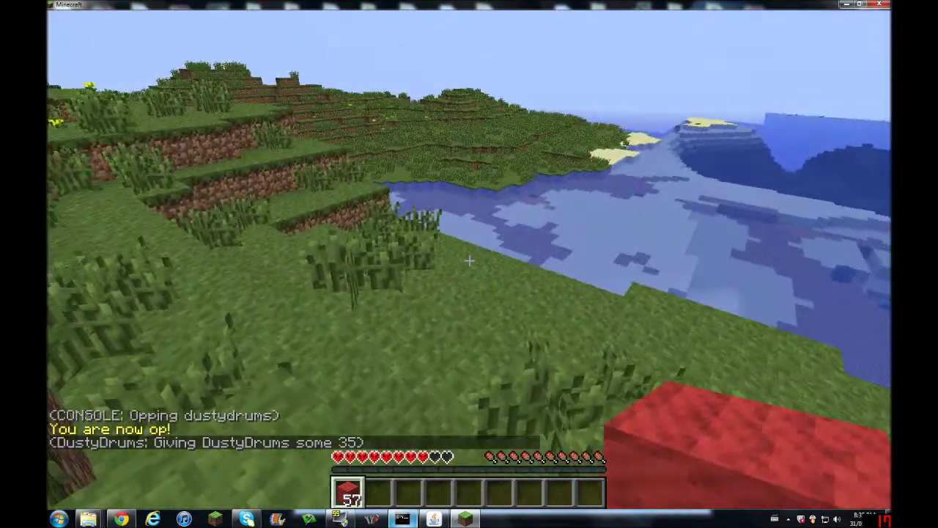
Examine the player character in third-person view beside the red wool pillar, and return to first-person view
{"action": "key", "text": "w"}
{"action": "key", "text": "F5"}
{"action": "key", "text": "F5"}
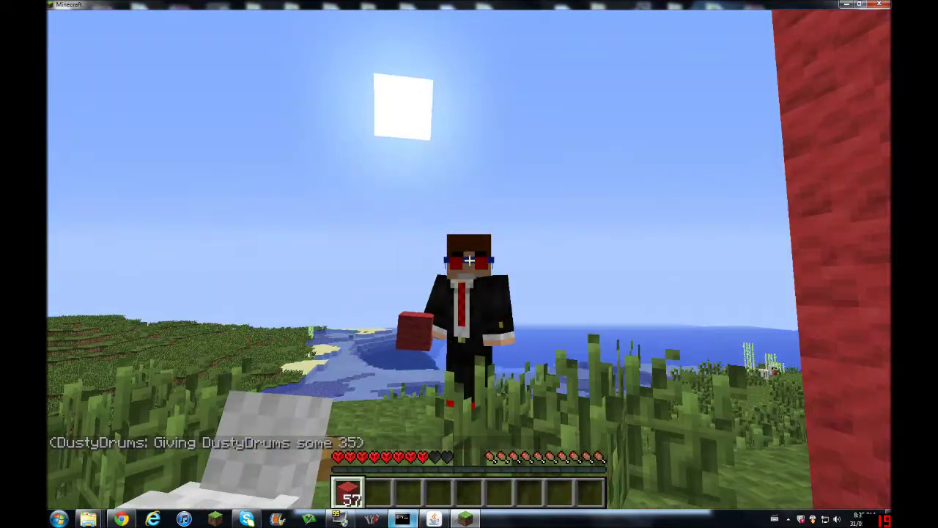
{"action": "key", "text": "F5"}
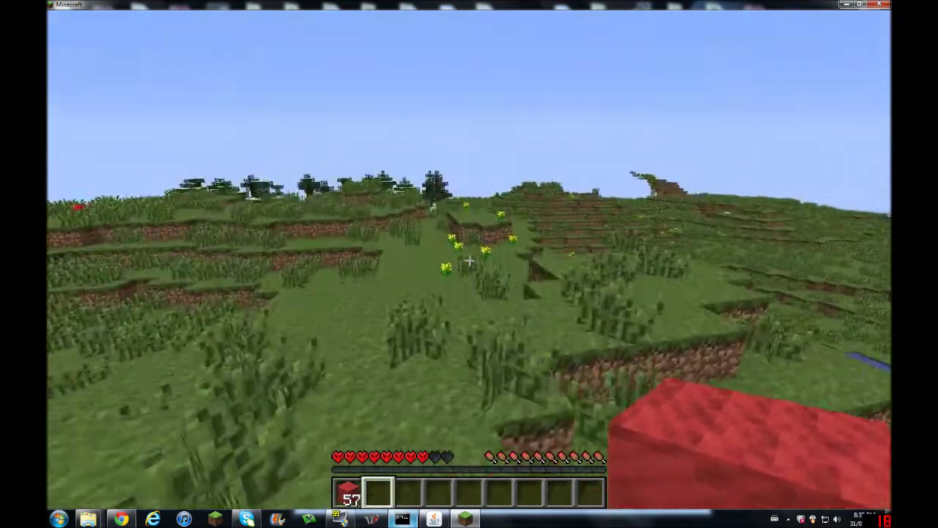
Walk across the grassy hills toward the snowy forest with the red wool selected
{"action": "scroll", "coordinate": [469, 264], "scroll_direction": "down", "scroll_amount": 1}
{"action": "scroll", "coordinate": [469, 264], "scroll_direction": "up", "scroll_amount": 1}
{"action": "key", "text": "w"}
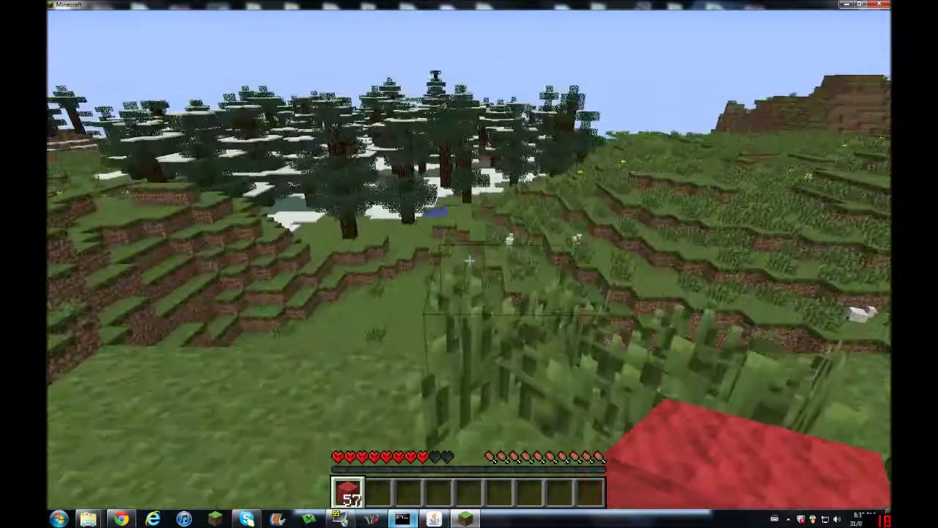
{"action": "key", "text": "w"}
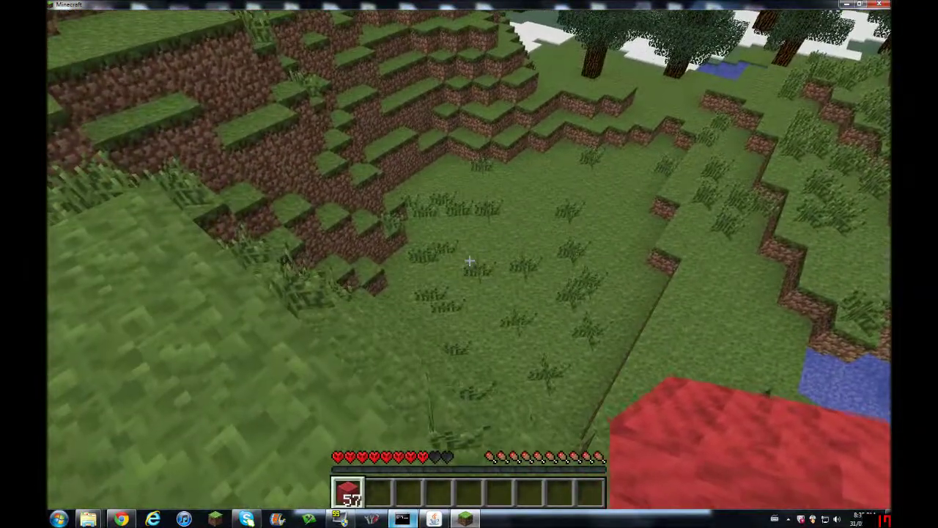